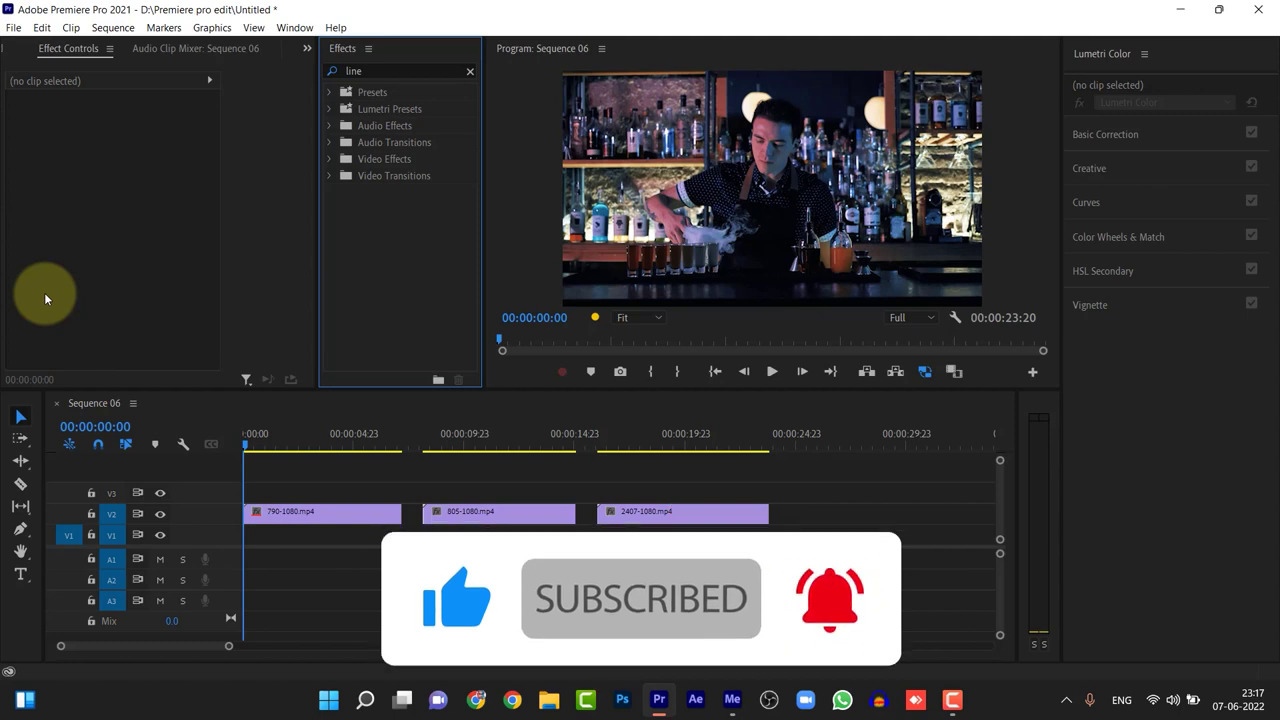
- Select all three V2 clips and Alt-drag copies of them down onto V1
{"action": "left_click", "coordinate": [338, 513]}
{"action": "left_click", "coordinate": [450, 571]}
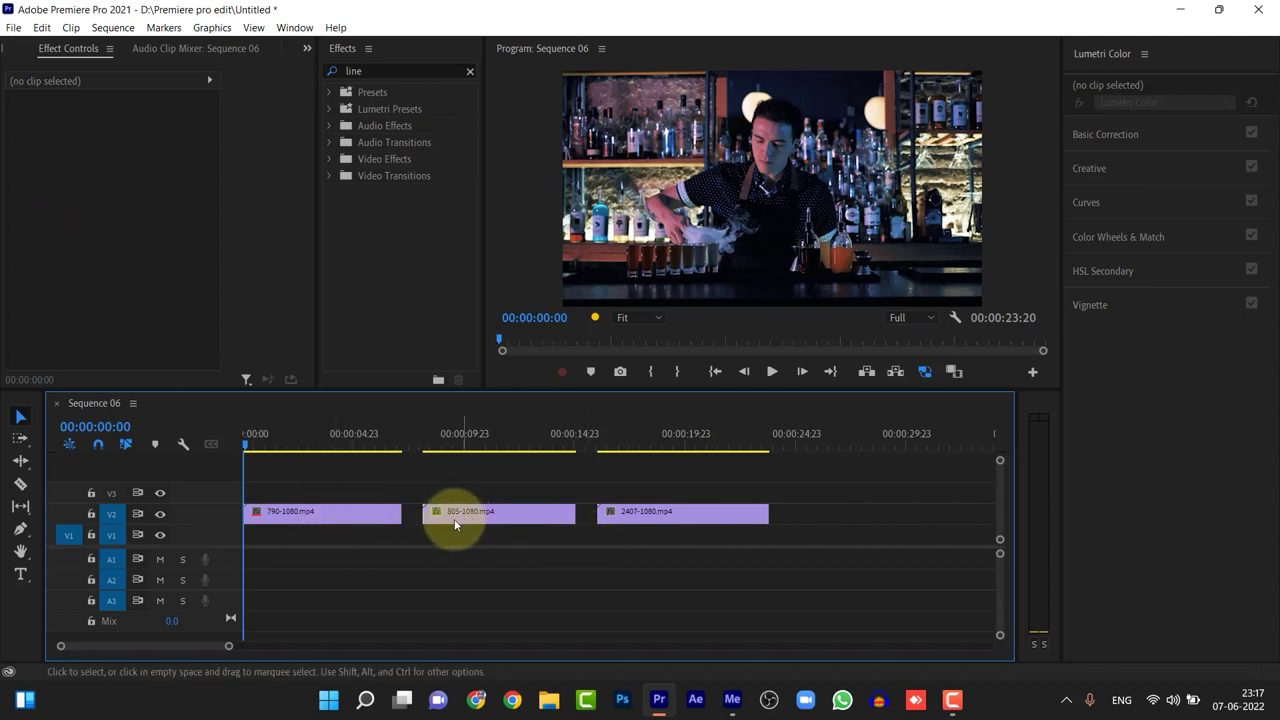
{"action": "key", "text": "ctrl+a"}
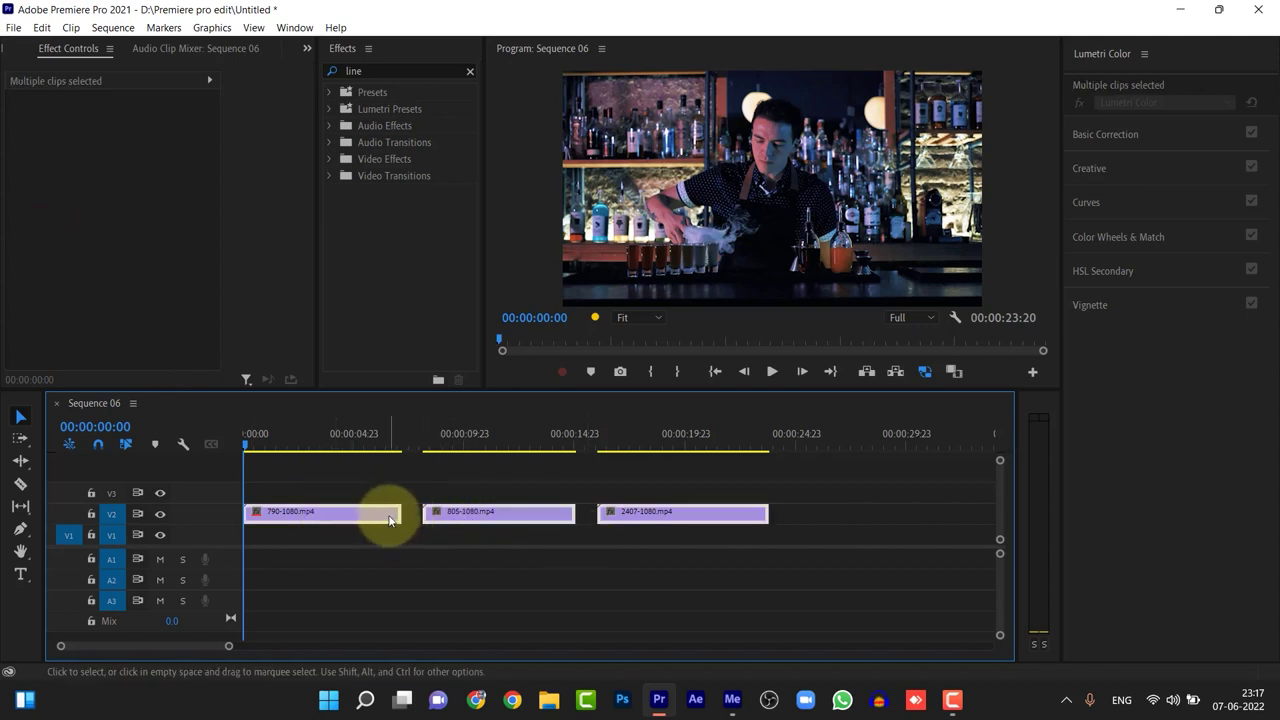
{"action": "left_click_drag", "start_coordinate": [384, 518], "coordinate": [384, 539], "text": "alt"}
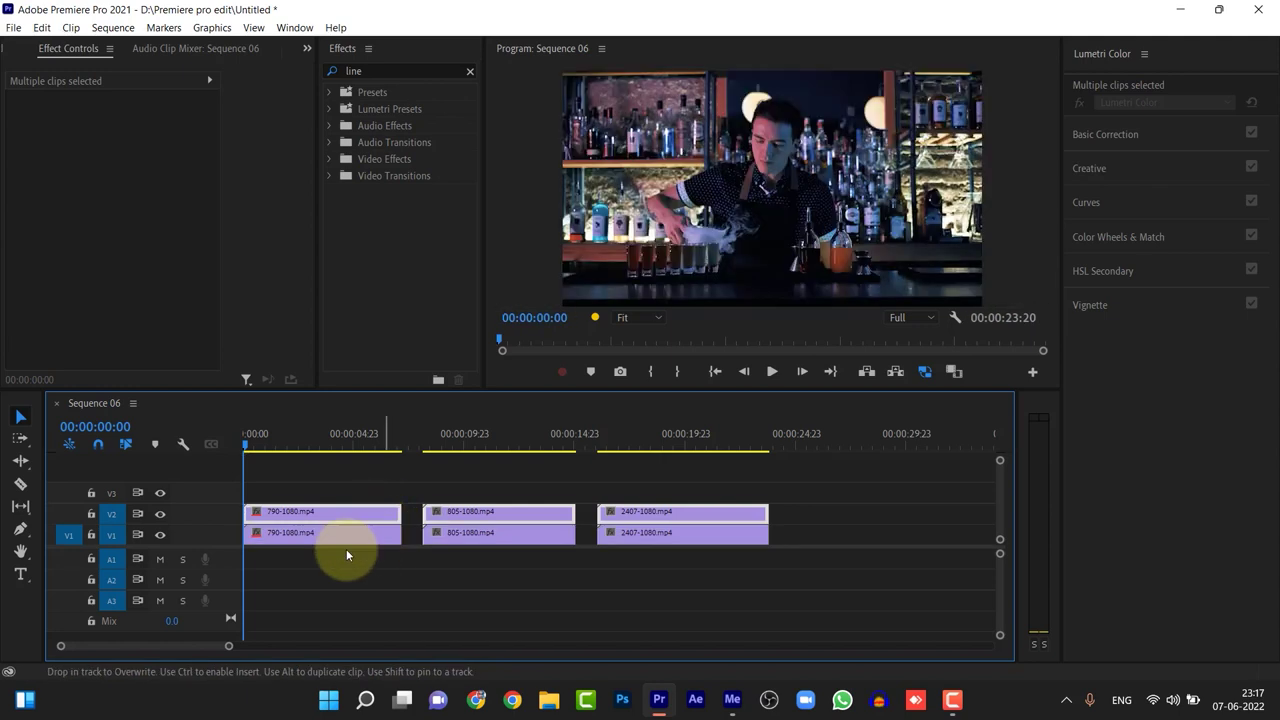
{"action": "left_click", "coordinate": [786, 551]}
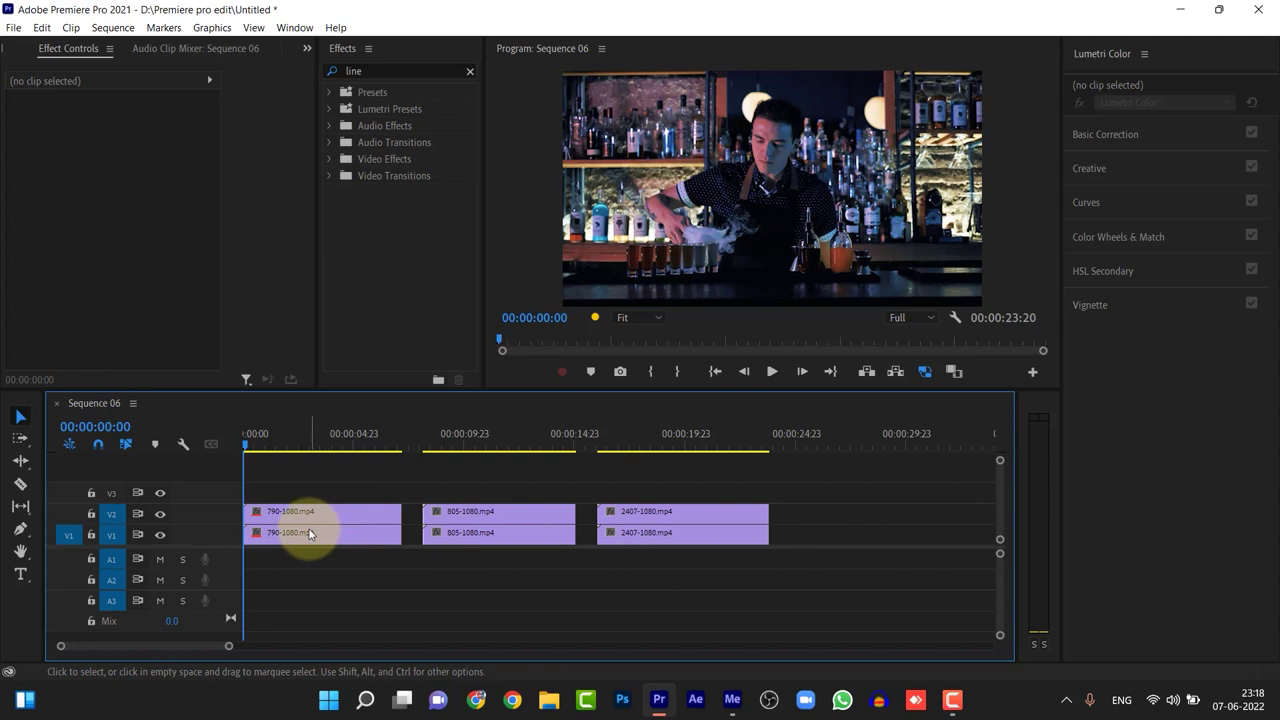
- Trim the start of each V1 copy (790, 805, 2407) so only its final seconds remain
{"action": "left_click", "coordinate": [336, 510]}
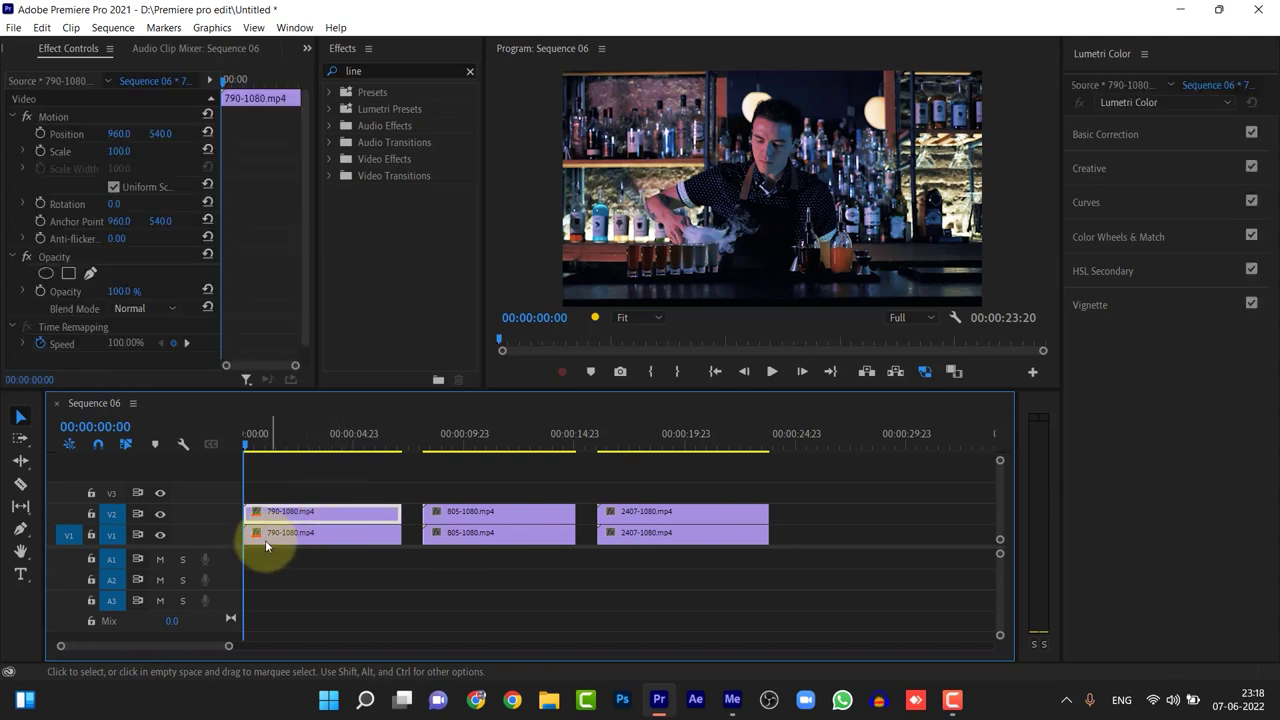
{"action": "left_click_drag", "start_coordinate": [248, 533], "coordinate": [346, 533]}
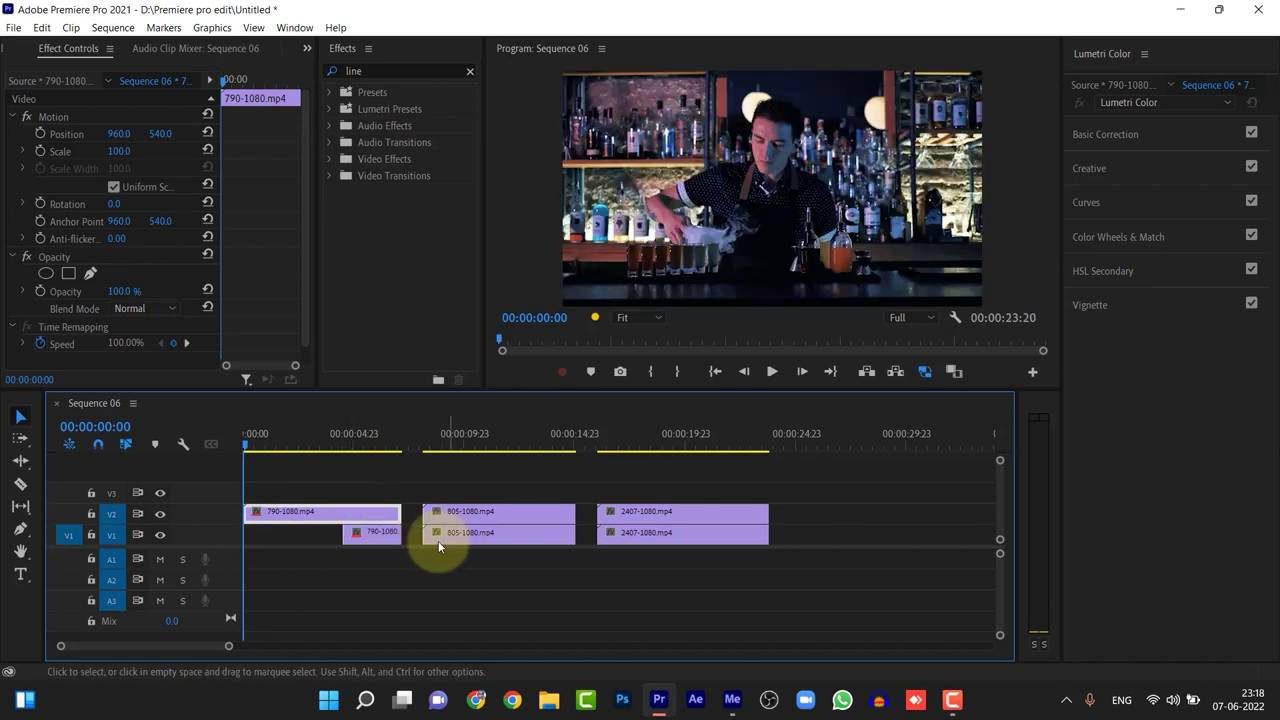
{"action": "left_click_drag", "start_coordinate": [424, 533], "coordinate": [523, 535]}
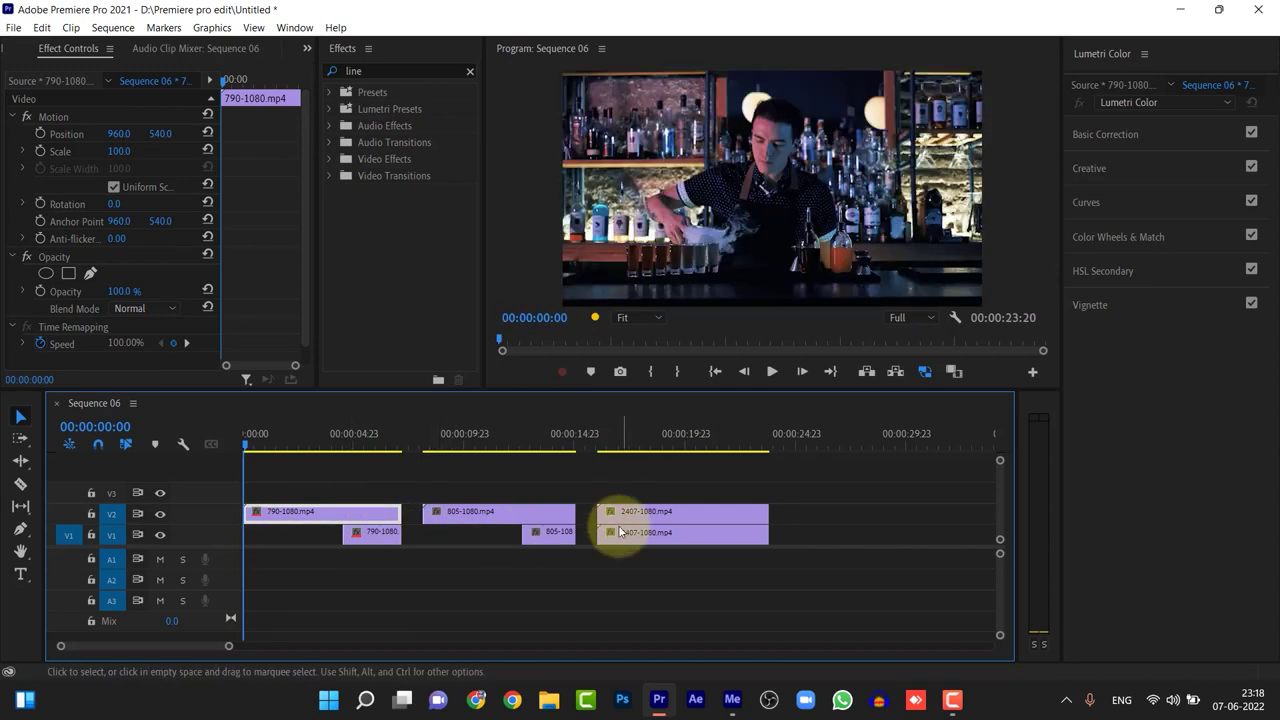
{"action": "left_click_drag", "start_coordinate": [608, 534], "coordinate": [718, 534]}
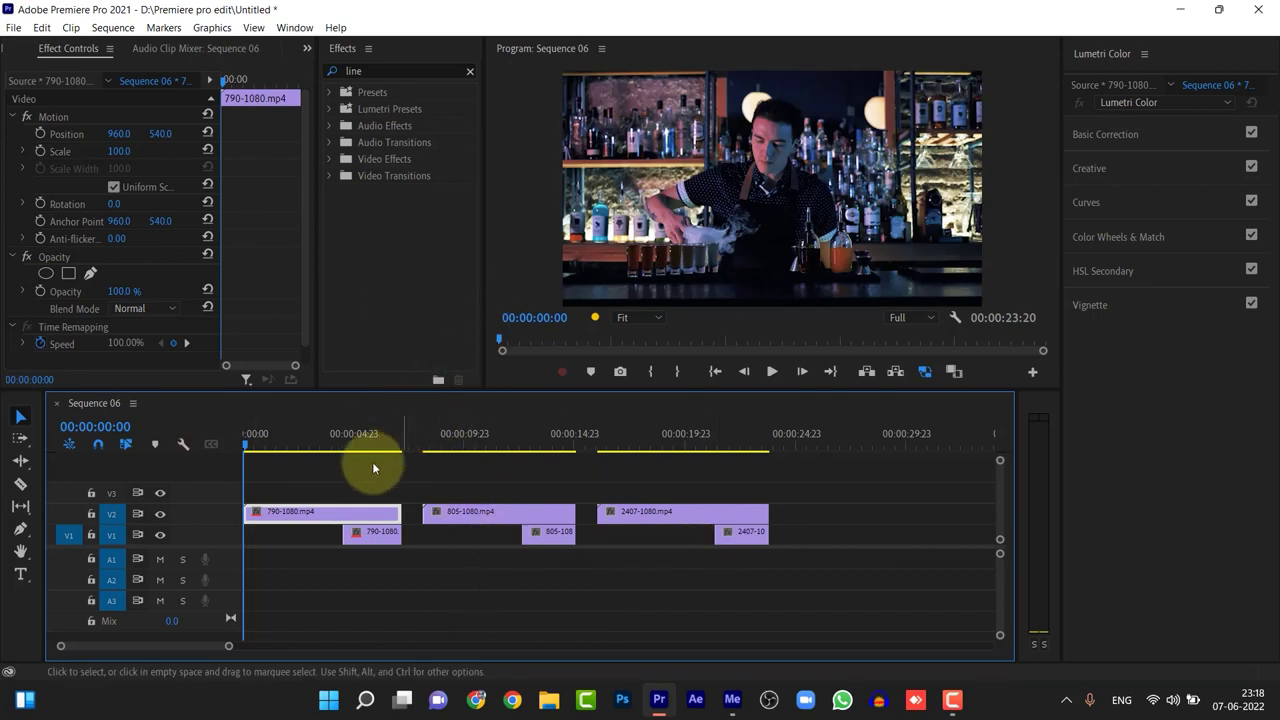
{"action": "left_click", "coordinate": [343, 462]}
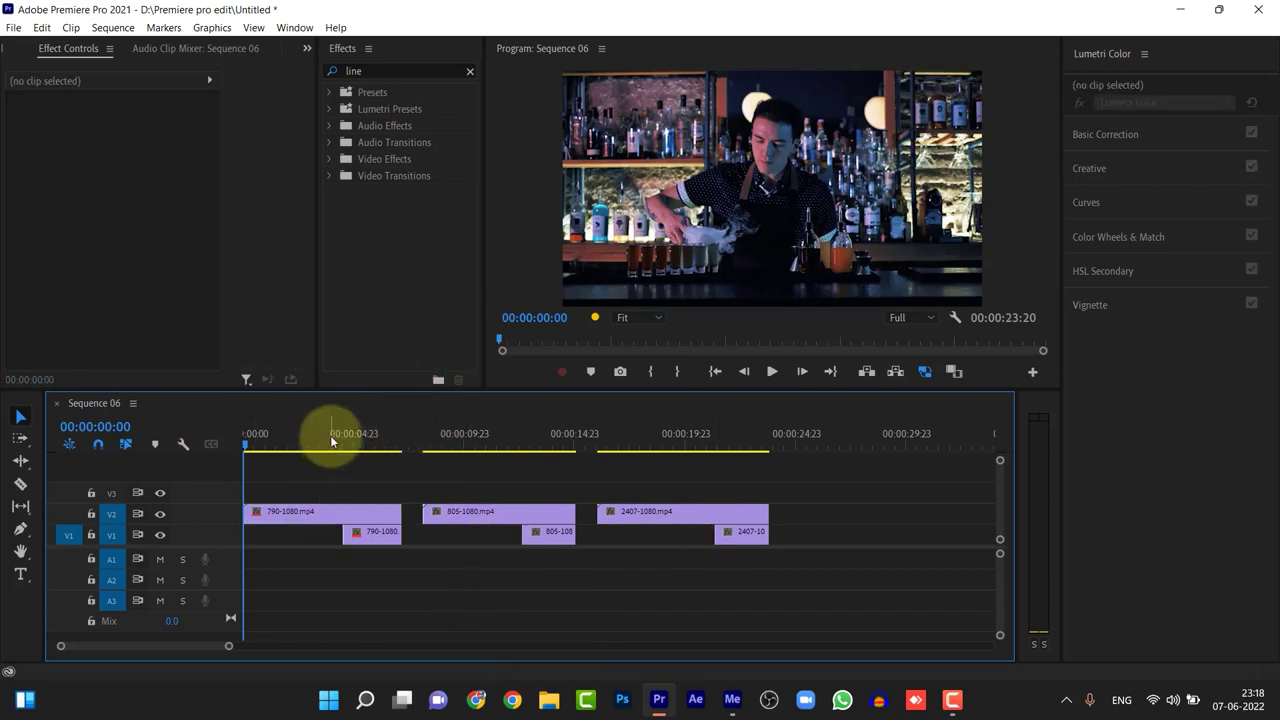
- Play to about 00:00:04:13, search 'line' and drop Linear Wipe onto 790-1080.mp4 on V2
{"action": "left_click", "coordinate": [332, 443]}
{"action": "left_click", "coordinate": [368, 506]}
{"action": "key", "text": "space"}
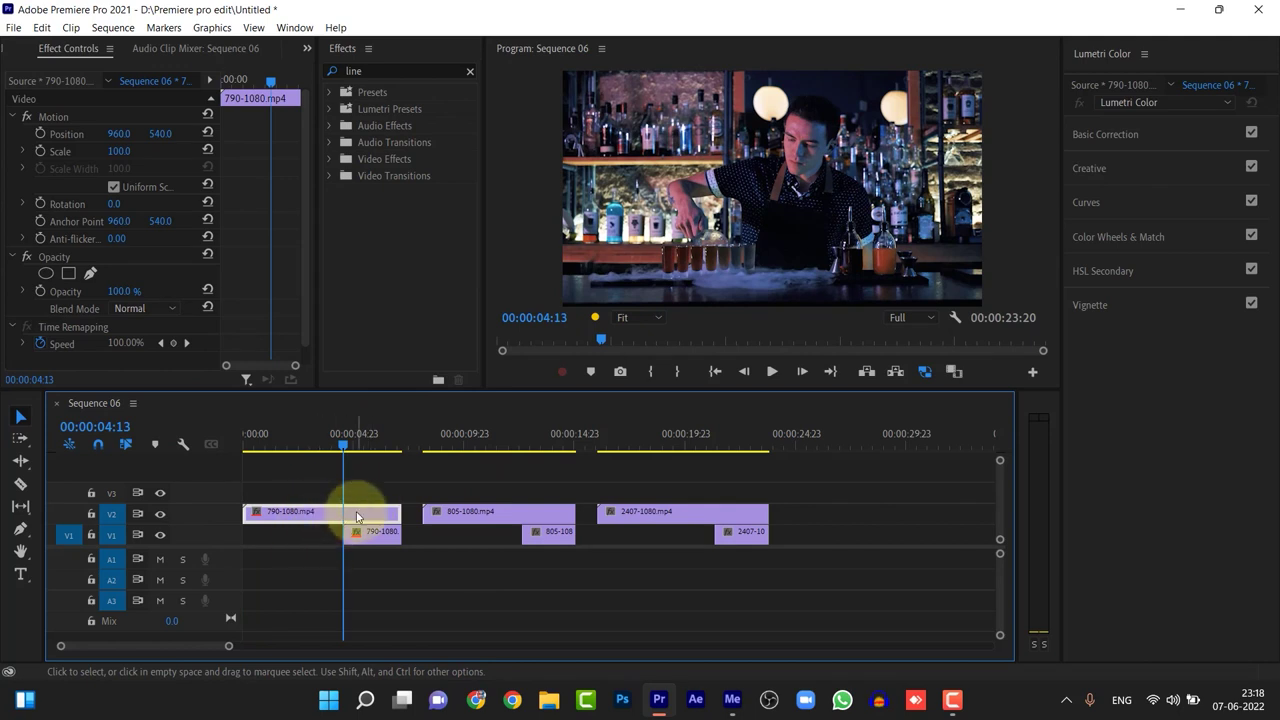
{"action": "left_click", "coordinate": [470, 71]}
{"action": "type", "text": "line"}
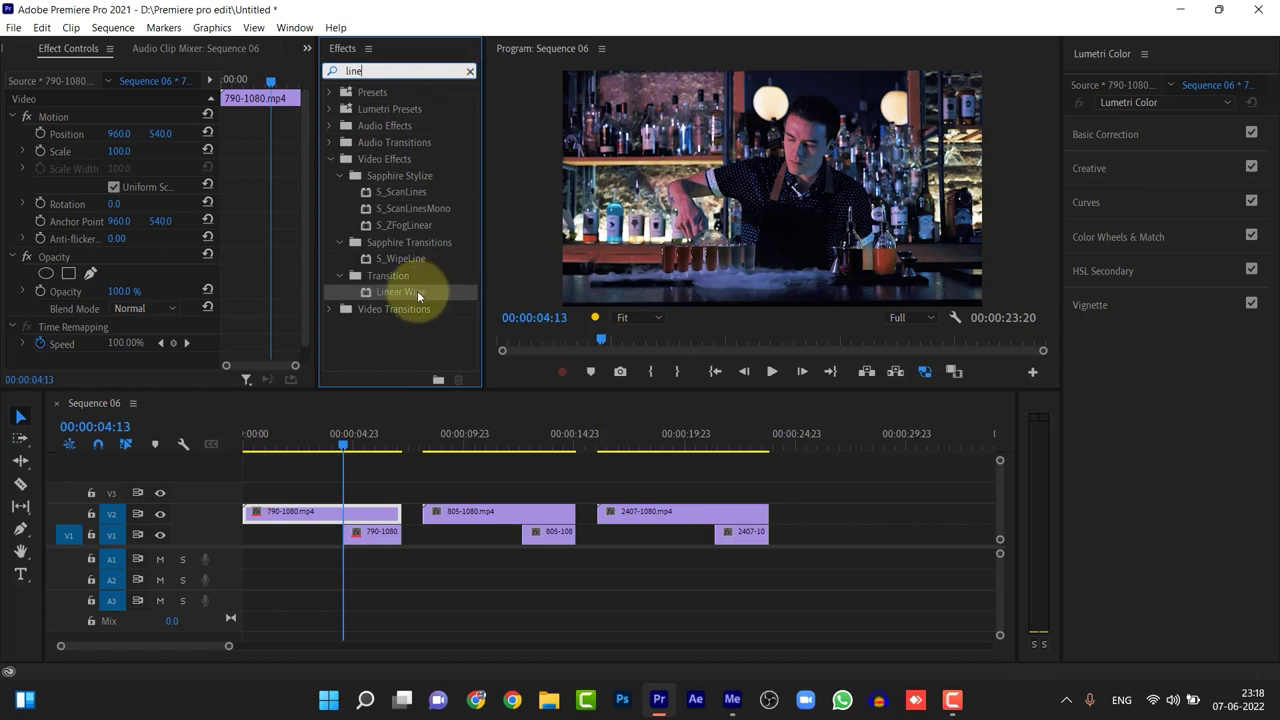
{"action": "left_click_drag", "start_coordinate": [417, 290], "coordinate": [402, 292]}
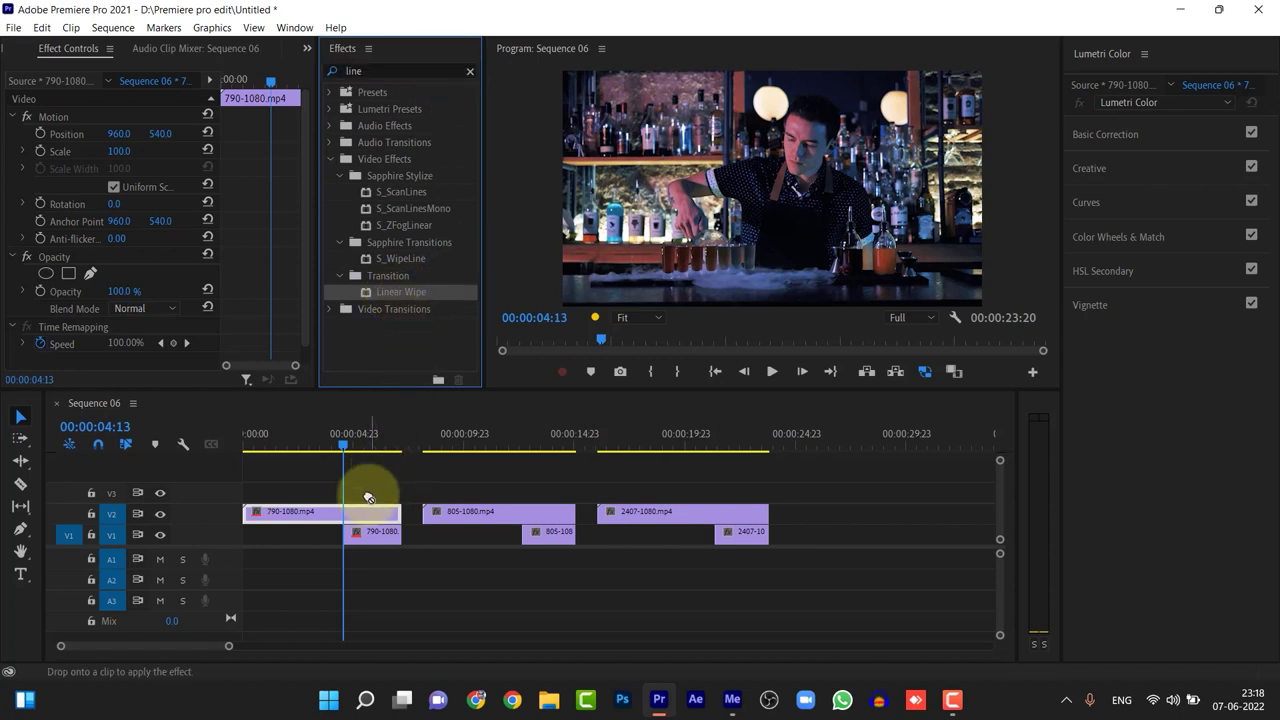
{"action": "left_click_drag", "start_coordinate": [392, 290], "coordinate": [366, 513]}
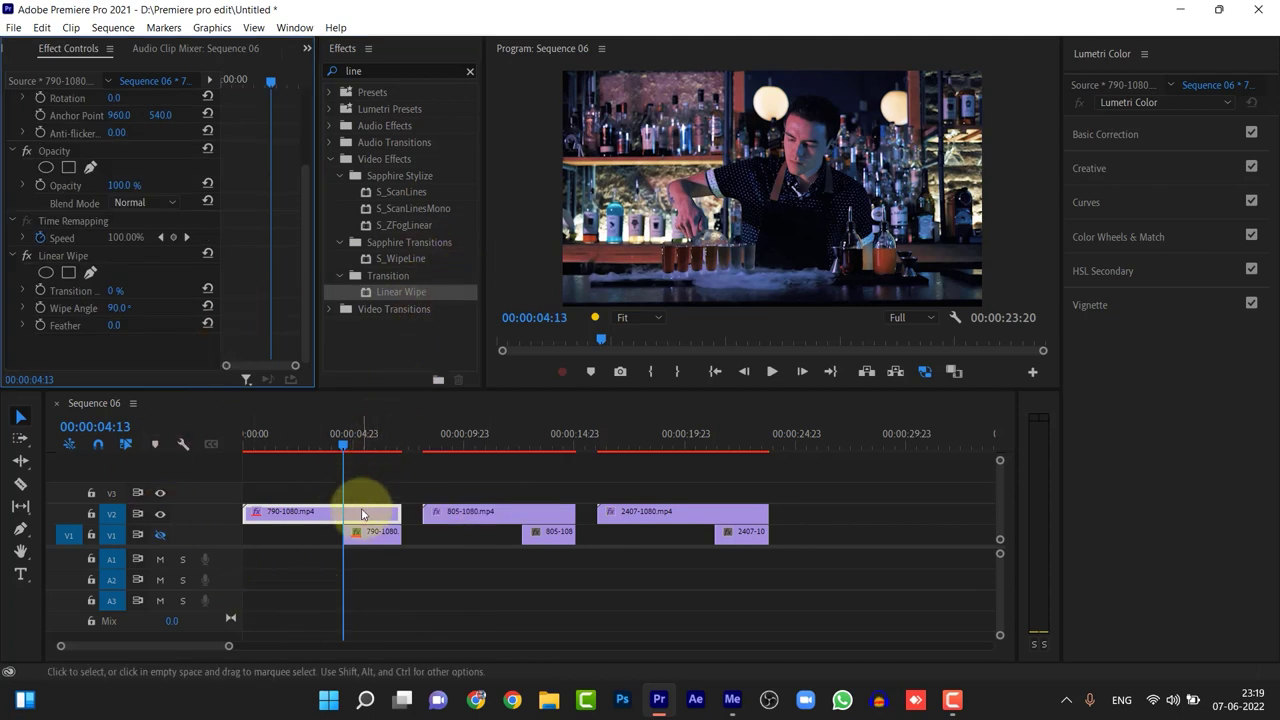
- Select Linear Wipe's Transition Completion parameter and toggle V1's track output off and back on
{"action": "left_click", "coordinate": [61, 257]}
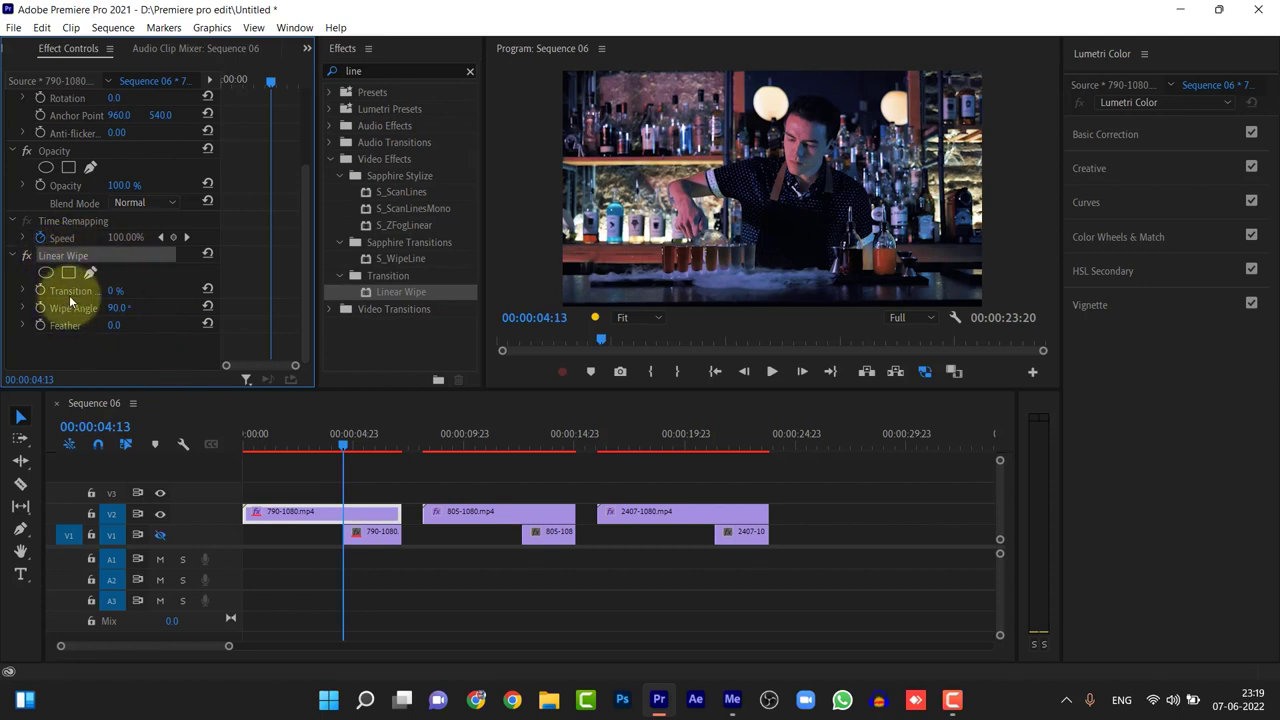
{"action": "left_click", "coordinate": [72, 292]}
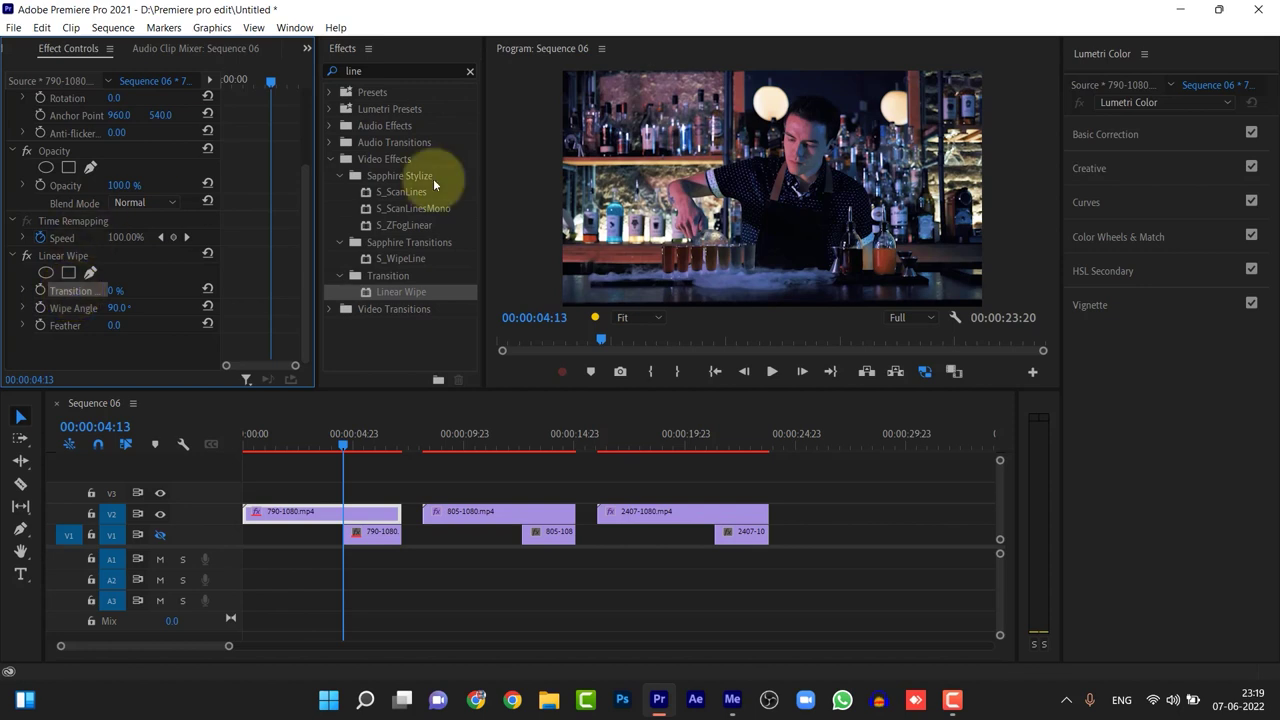
{"action": "left_click", "coordinate": [160, 535]}
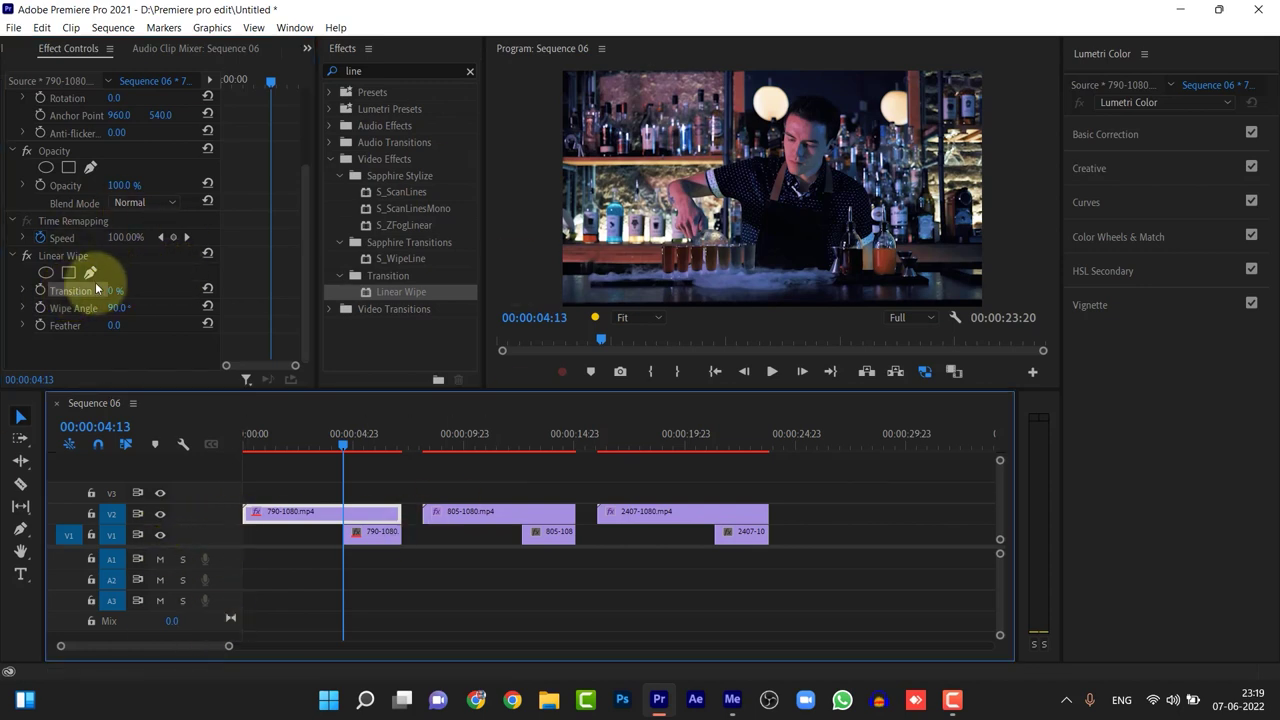
{"action": "left_click", "coordinate": [160, 537]}
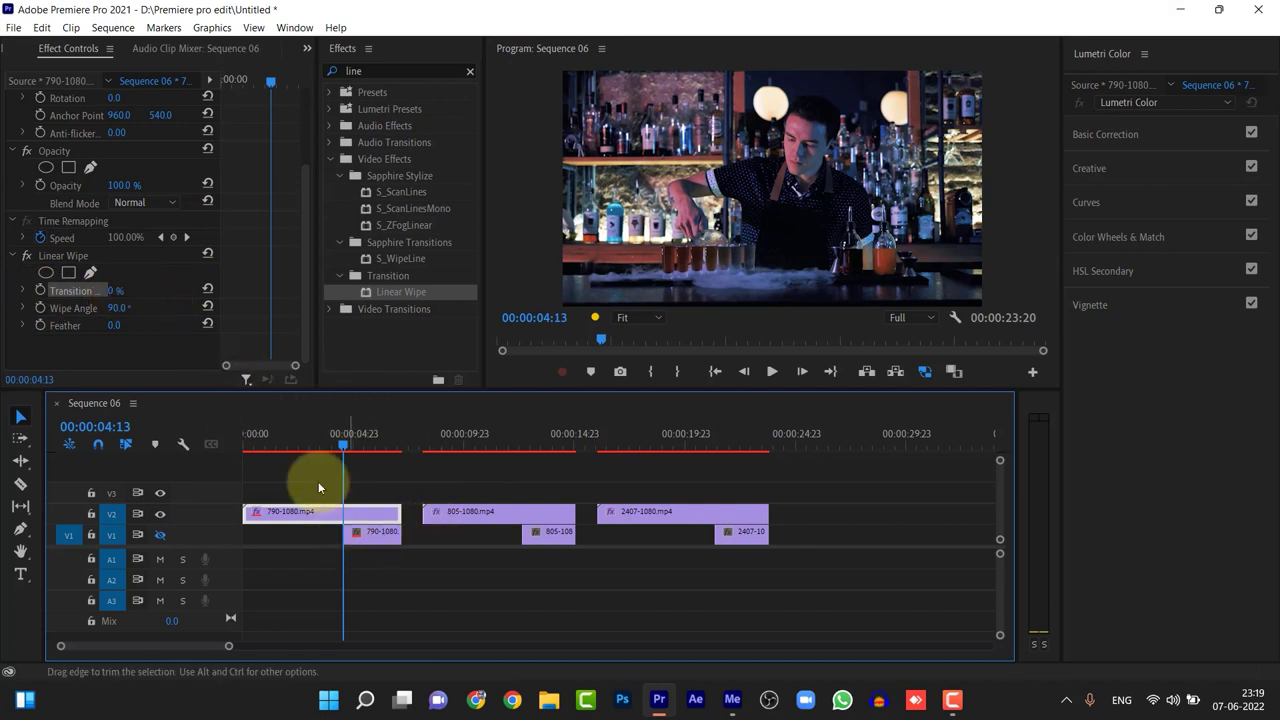
{"action": "left_click_drag", "start_coordinate": [113, 291], "coordinate": [223, 310]}
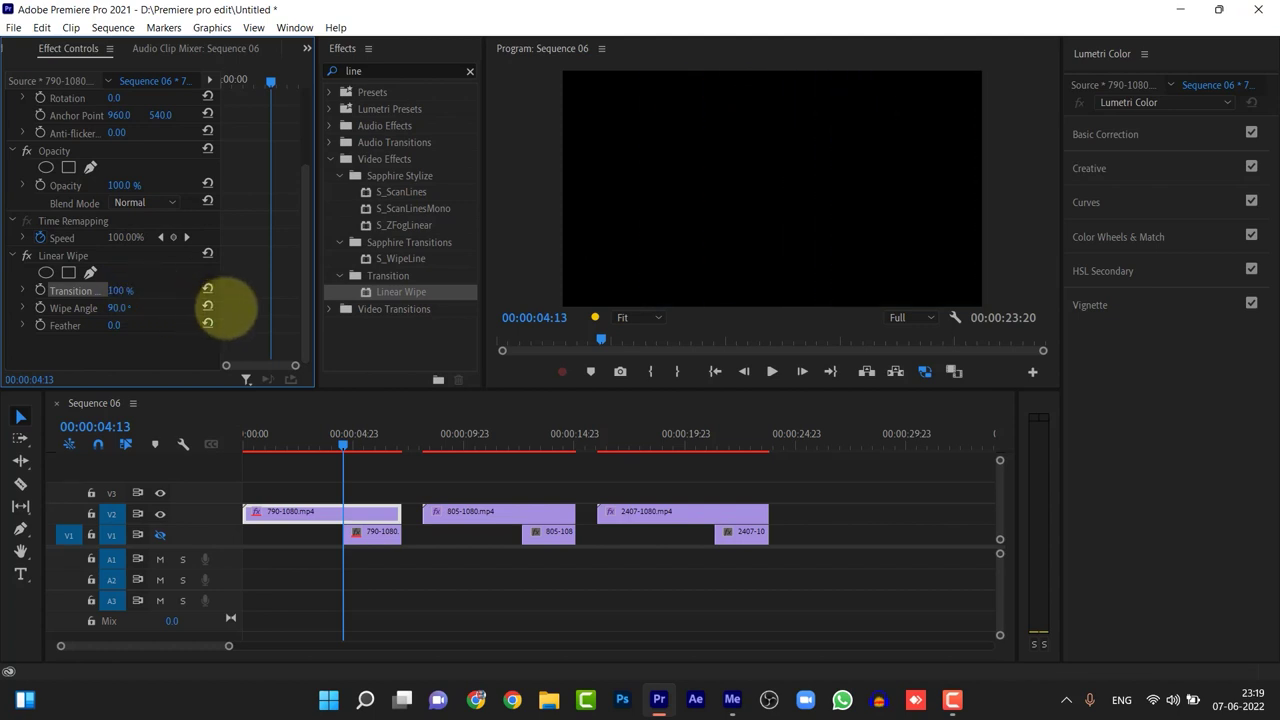
{"action": "left_click_drag", "start_coordinate": [220, 308], "coordinate": [91, 314]}
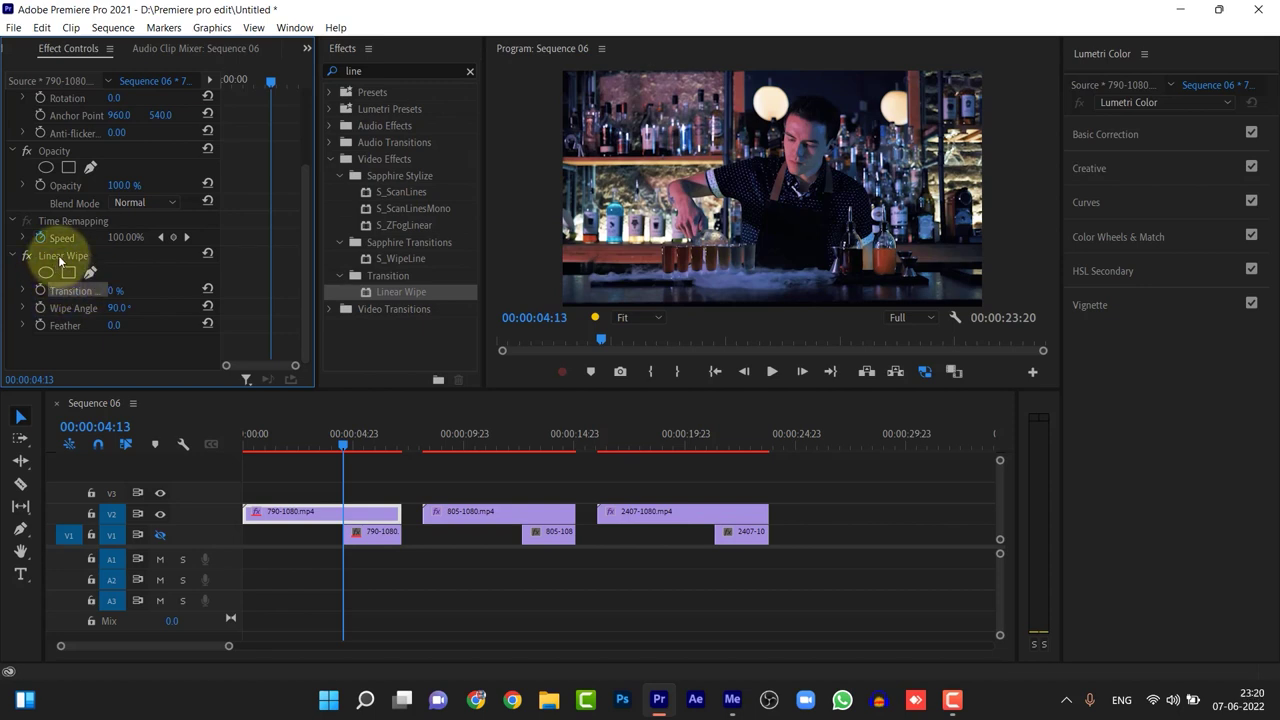
{"action": "left_click", "coordinate": [58, 255]}
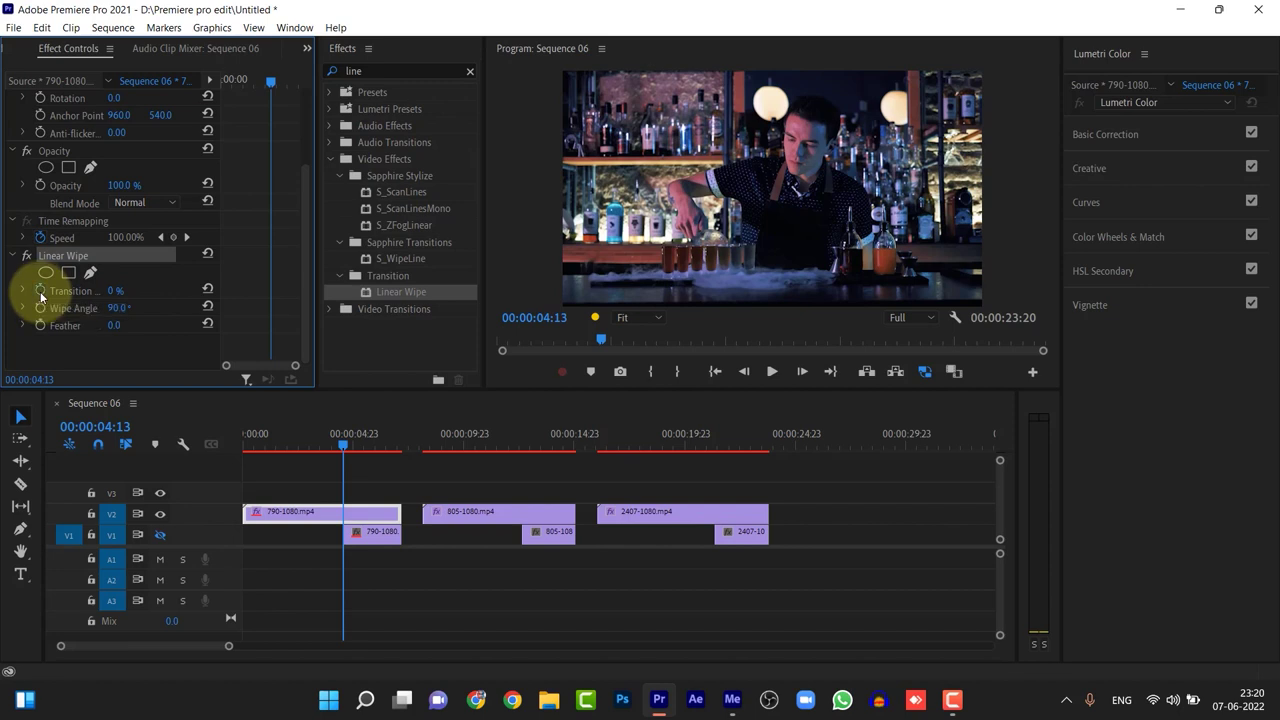
- Keyframe the 790-1080.mp4 wipe's Transition Completion from 0% to 100% later in the clip
{"action": "left_click", "coordinate": [41, 294]}
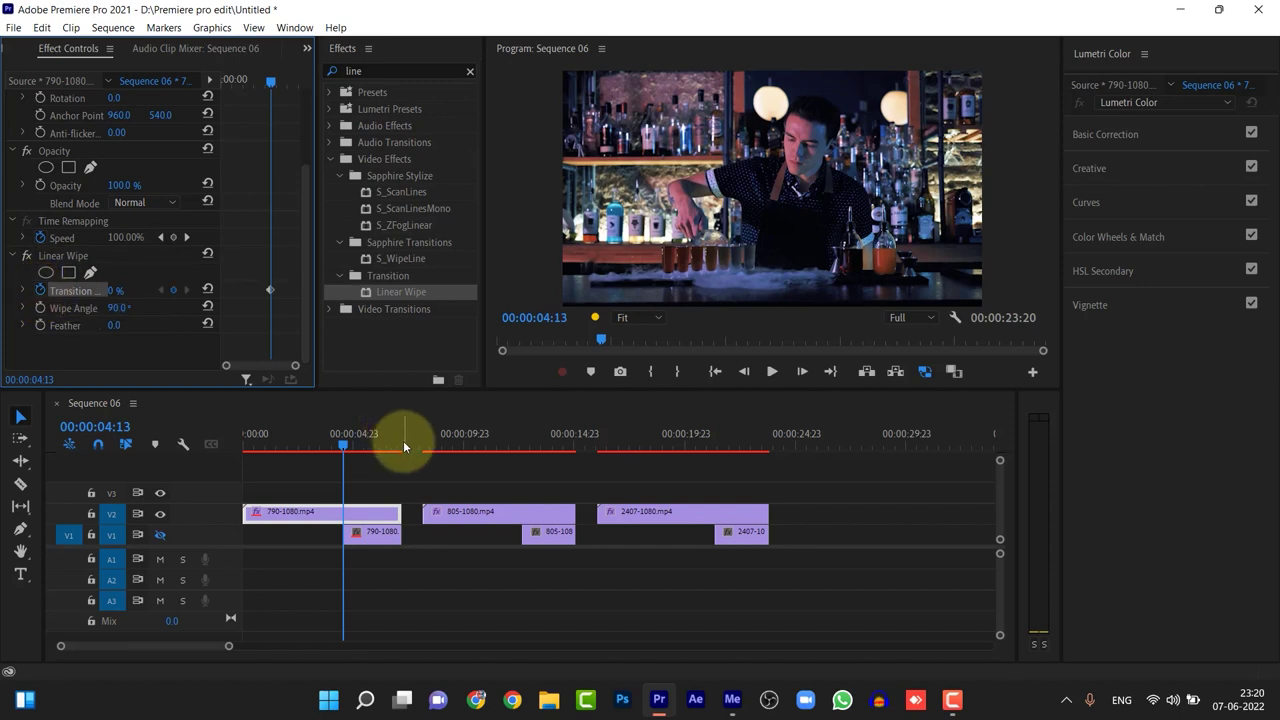
{"action": "left_click", "coordinate": [365, 514]}
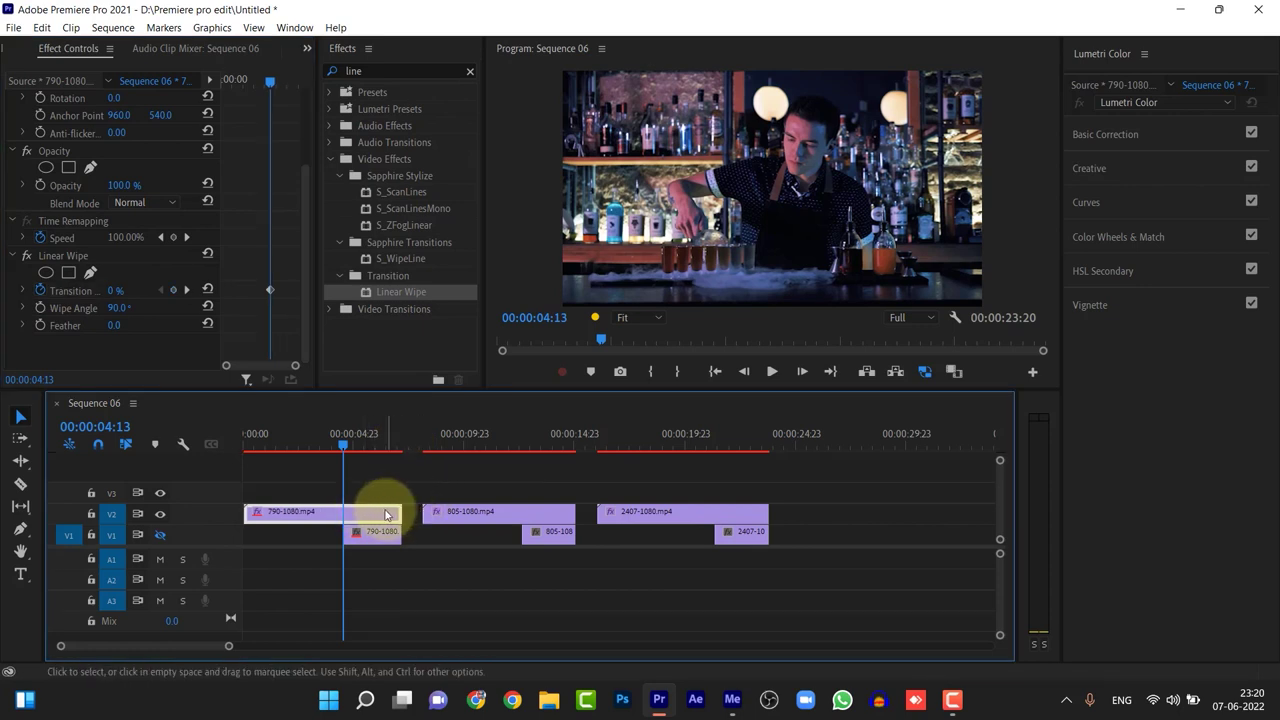
{"action": "key", "text": "space"}
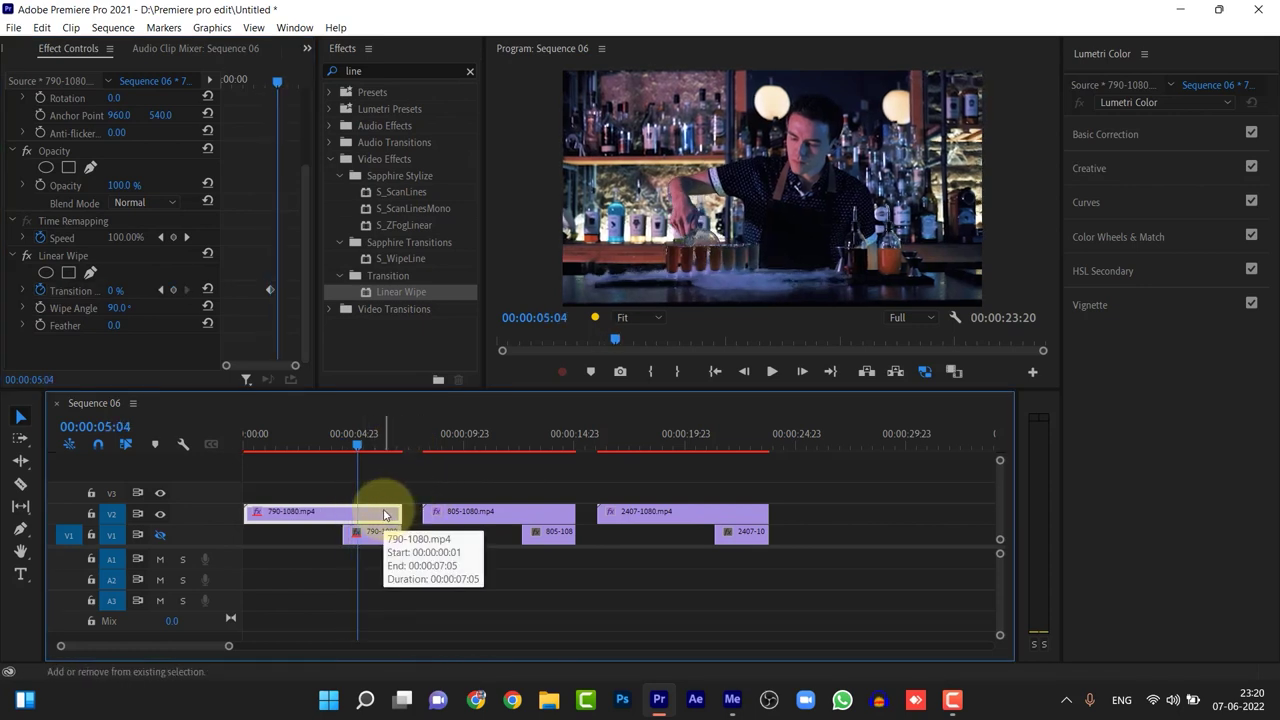
{"action": "key", "text": "space"}
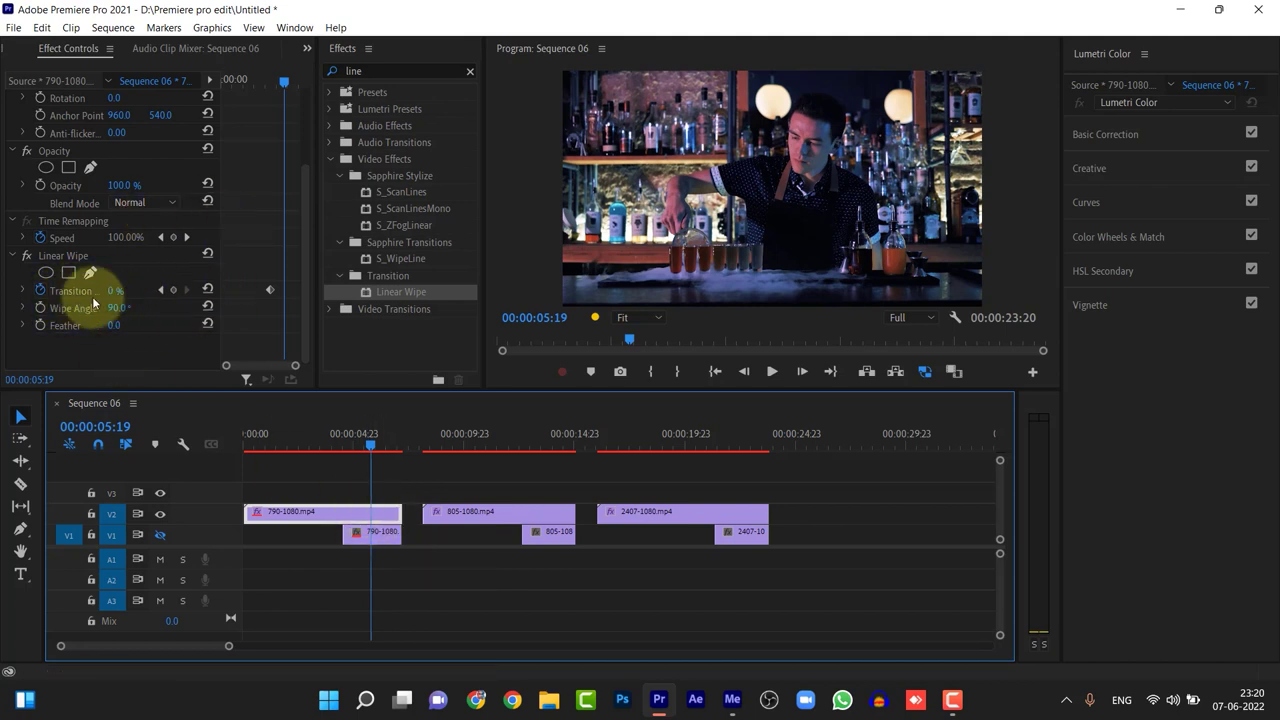
{"action": "left_click_drag", "start_coordinate": [115, 290], "coordinate": [206, 294]}
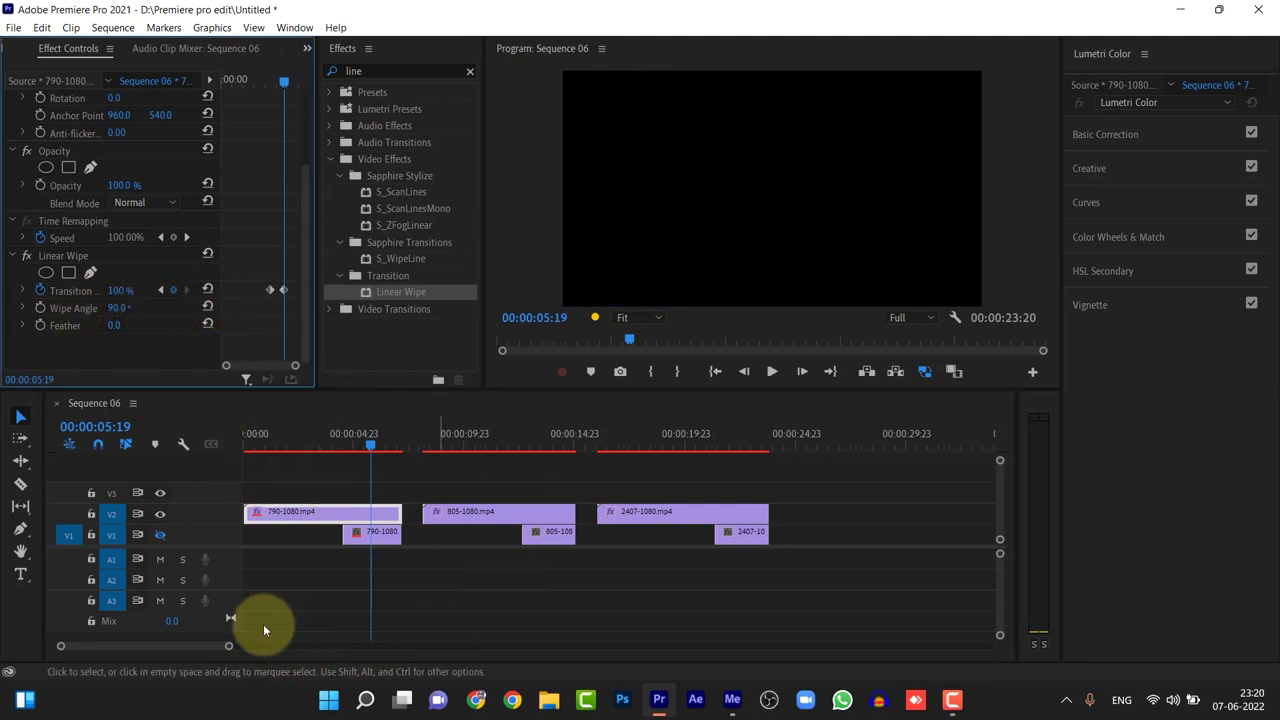
- Turn V1 output back on and select the lower bartender copy just before the wipe
{"action": "left_click", "coordinate": [160, 535]}
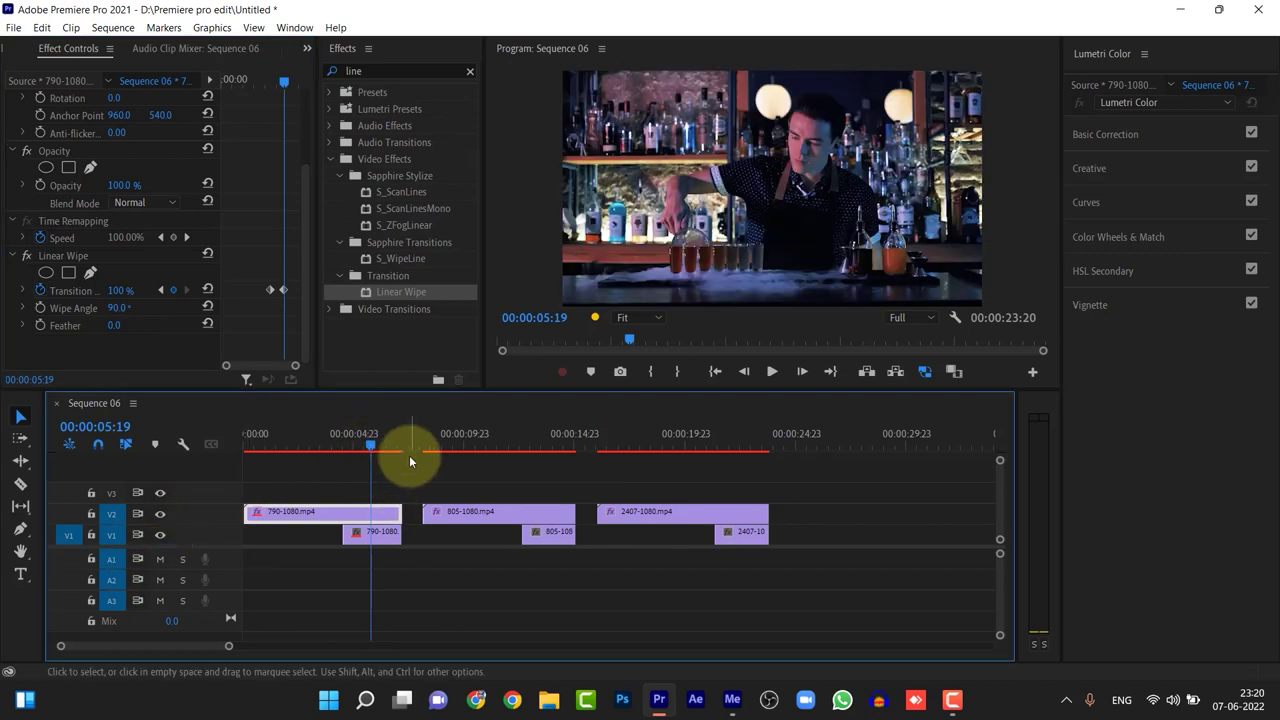
{"action": "left_click_drag", "start_coordinate": [377, 446], "coordinate": [344, 452]}
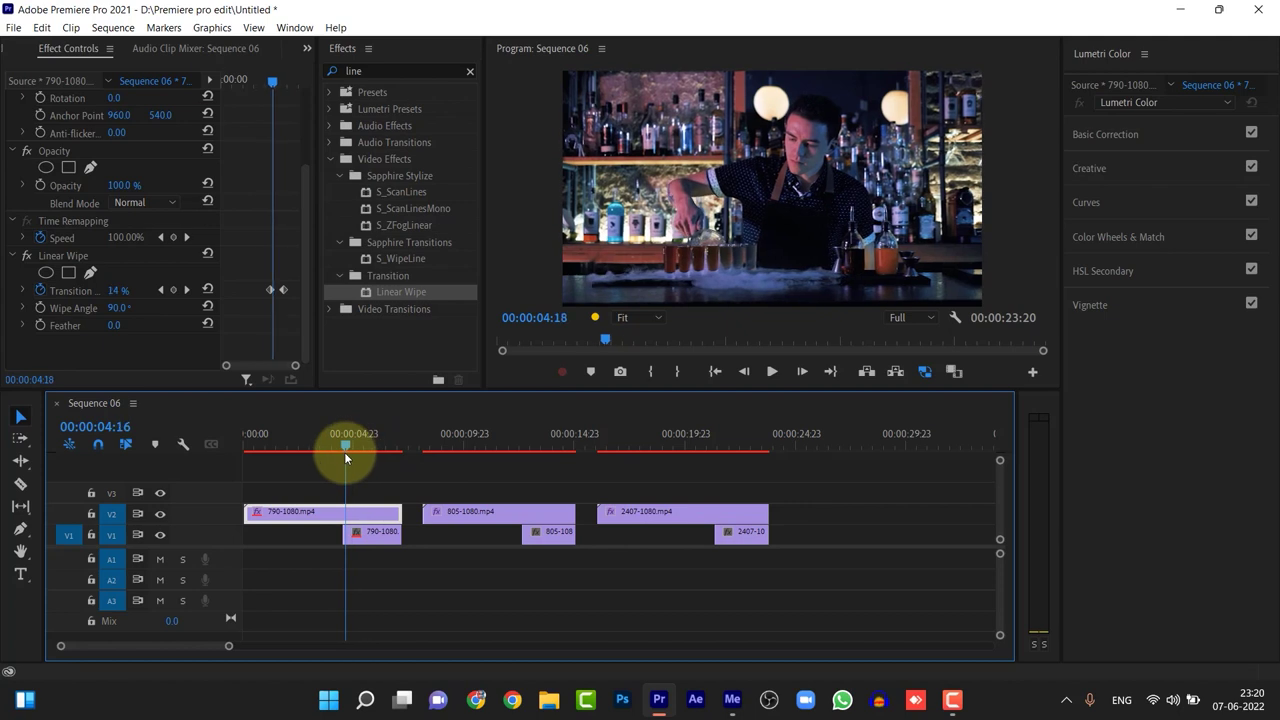
{"action": "left_click", "coordinate": [370, 521]}
{"action": "left_click", "coordinate": [372, 532]}
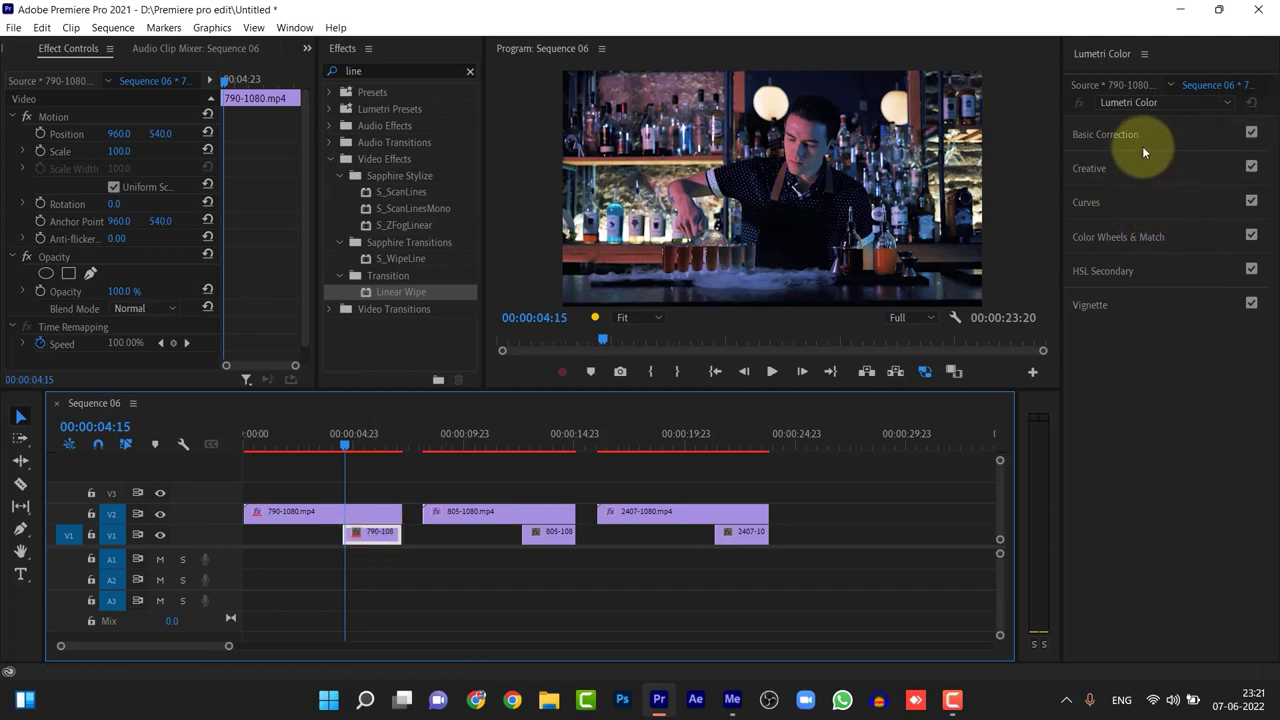
- Set the lower bartender copy's Lumetri Creative Look to SL NOIR NOUVELLE
{"action": "left_click", "coordinate": [1089, 168]}
{"action": "left_click", "coordinate": [1185, 194]}
{"action": "scroll", "coordinate": [1178, 472], "scroll_direction": "down", "scroll_amount": 10}
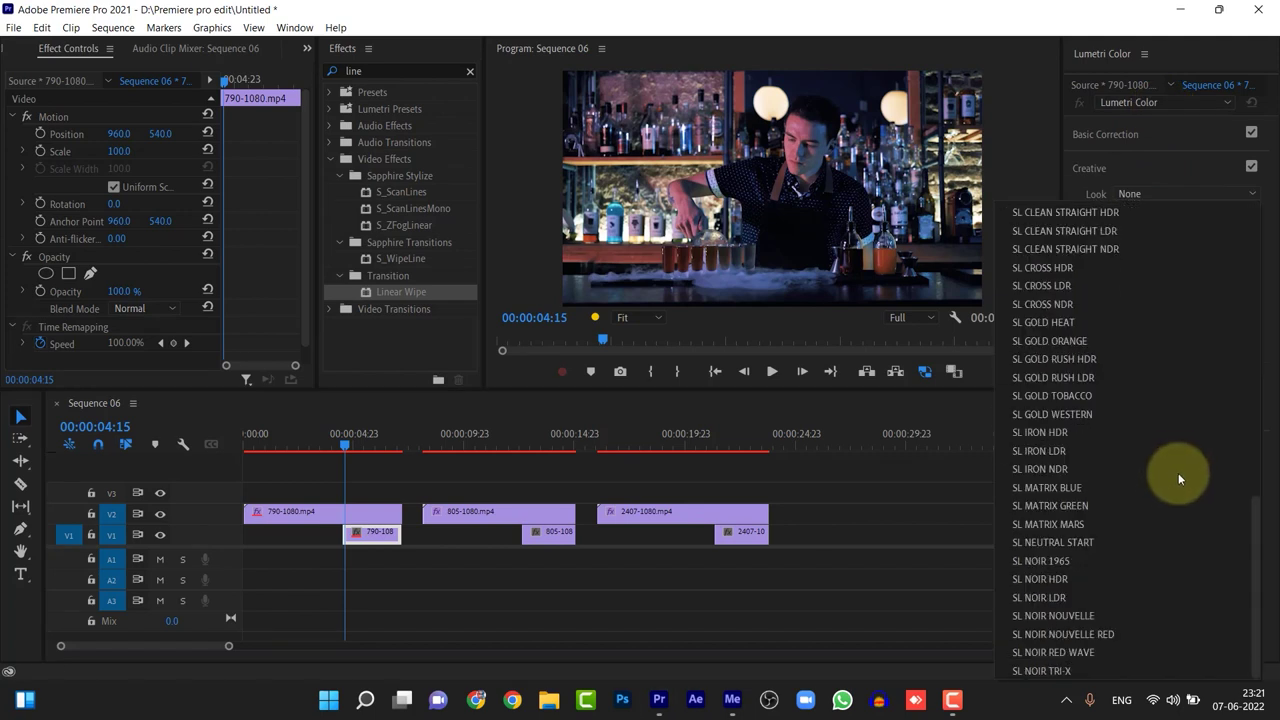
{"action": "left_click", "coordinate": [1122, 620]}
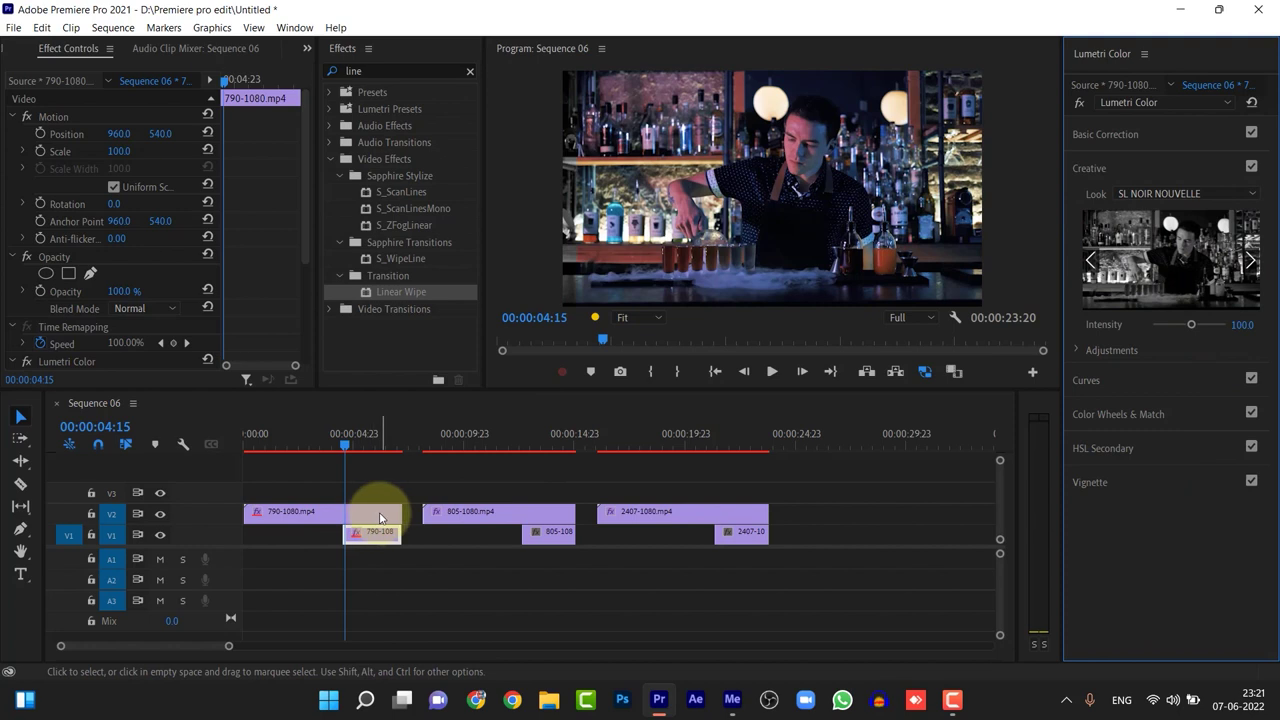
- Compare the grade by toggling V2 output, then play the sequence from the start to preview the wipe
{"action": "left_click", "coordinate": [374, 545]}
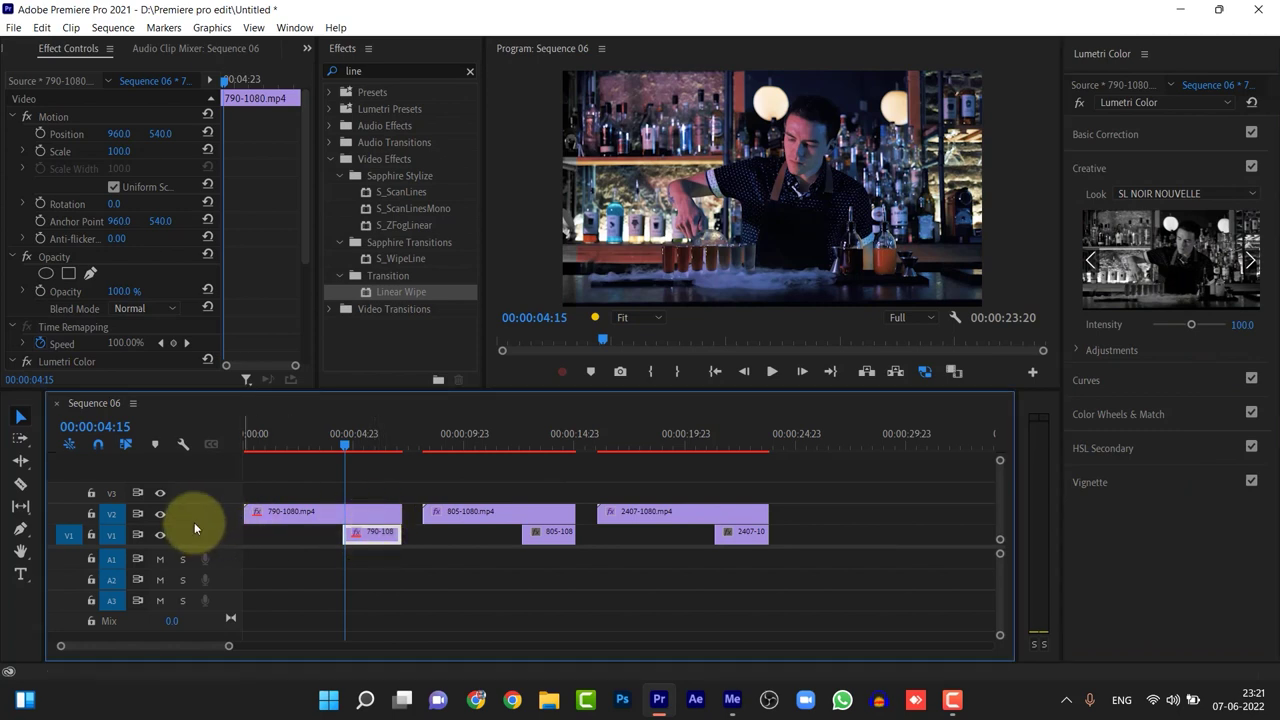
{"action": "left_click", "coordinate": [164, 516]}
{"action": "left_click", "coordinate": [166, 518]}
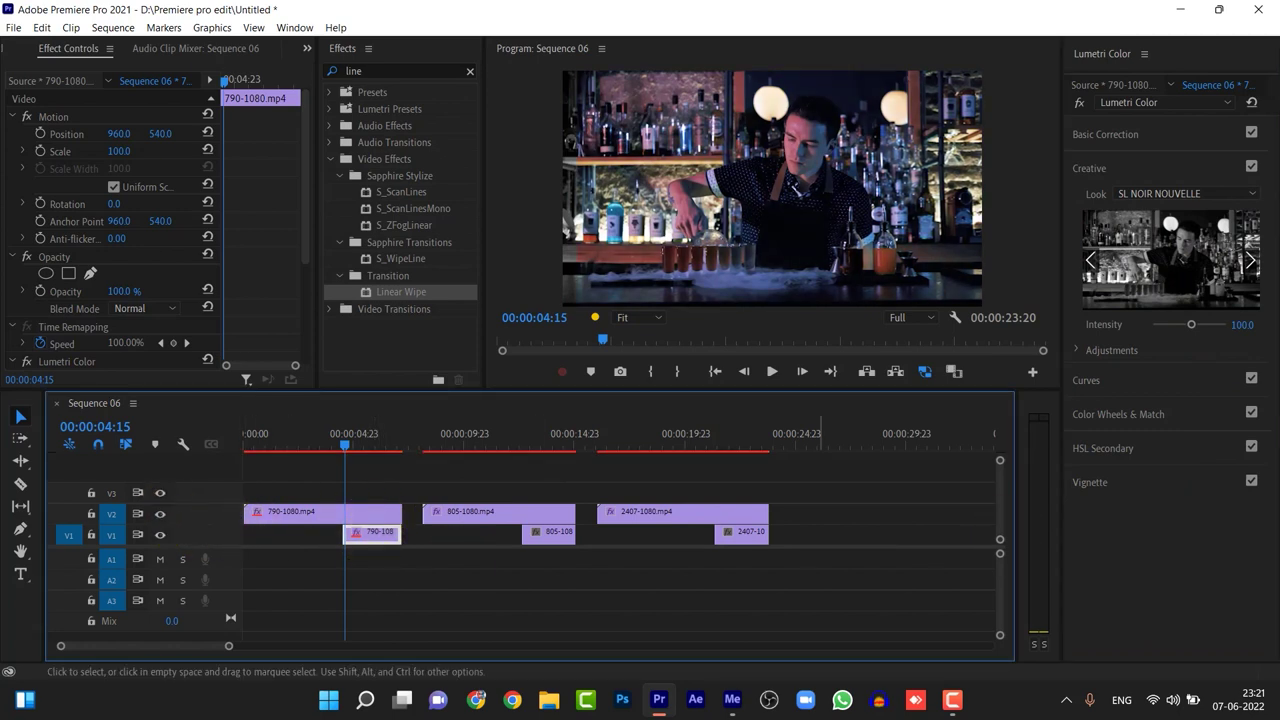
{"action": "left_click", "coordinate": [343, 444]}
{"action": "key", "text": "Home"}
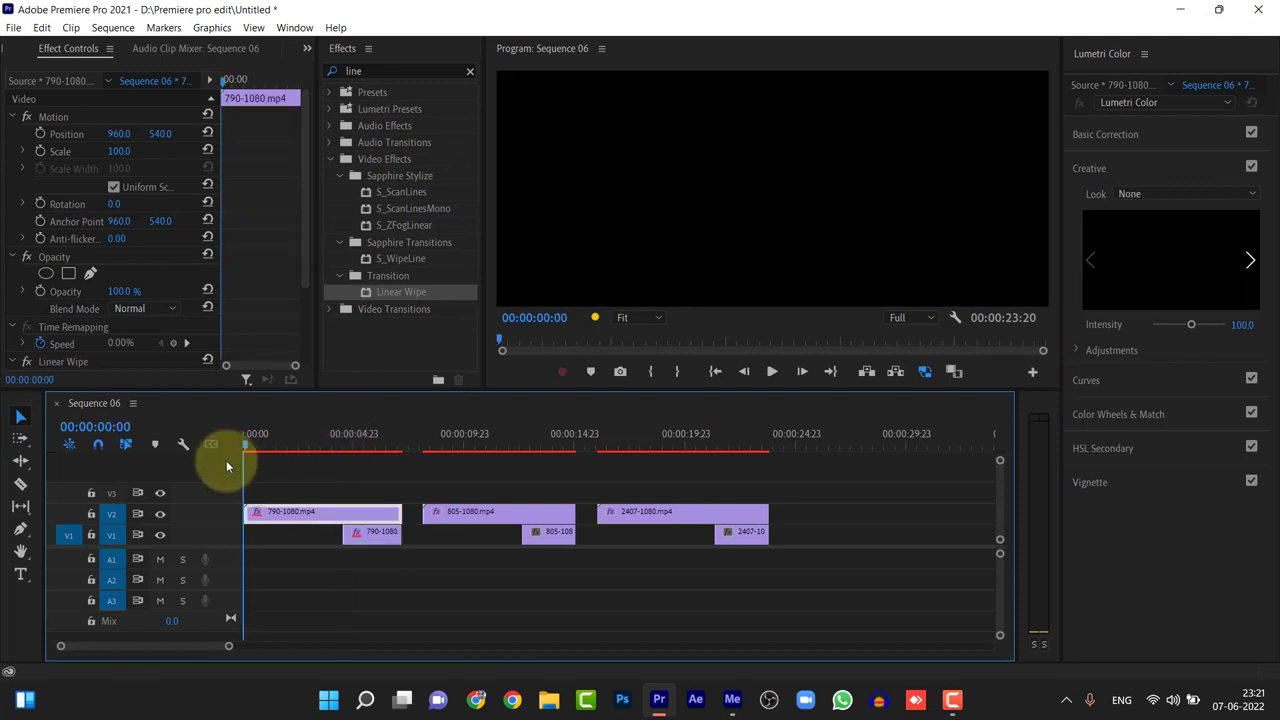
{"action": "key", "text": "space"}
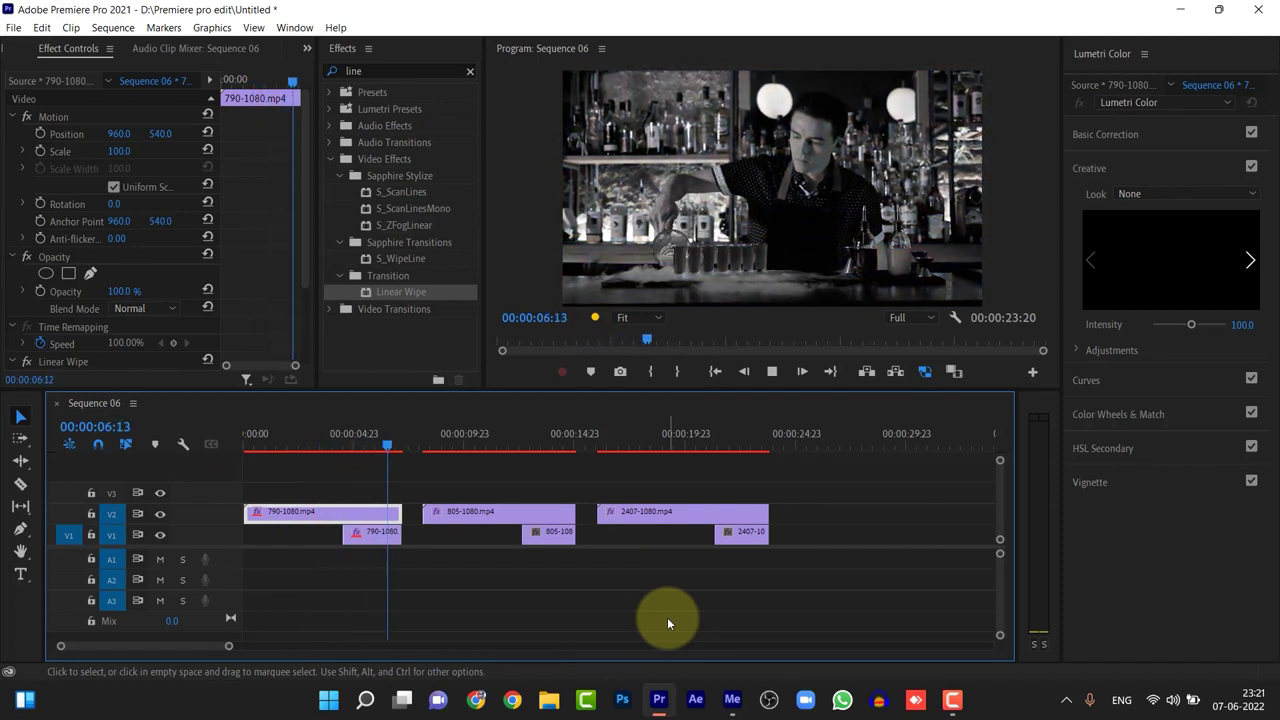
{"action": "key", "text": "space"}
{"action": "mouse_move", "coordinate": [405, 446]}
{"action": "left_mouse_down"}
{"action": "mouse_move", "coordinate": [336, 472]}
{"action": "mouse_move", "coordinate": [370, 474]}
{"action": "mouse_move", "coordinate": [311, 481]}
{"action": "mouse_move", "coordinate": [394, 485]}
{"action": "mouse_move", "coordinate": [398, 440]}
{"action": "mouse_move", "coordinate": [522, 465]}
{"action": "left_mouse_up"}
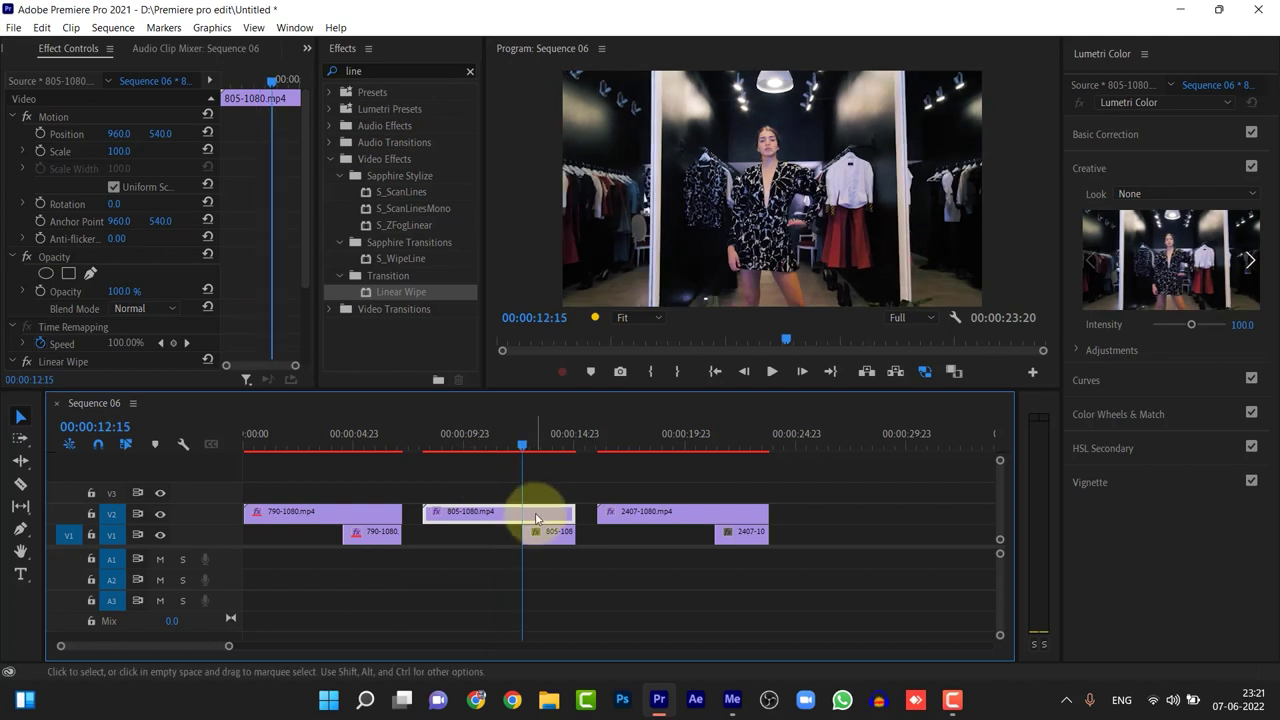
- Apply Linear Wipe to the 805-1080.mp4 clip on V2
{"action": "scroll", "coordinate": [94, 254], "scroll_direction": "down", "scroll_amount": 2}
{"action": "left_click_drag", "start_coordinate": [400, 291], "coordinate": [527, 510]}
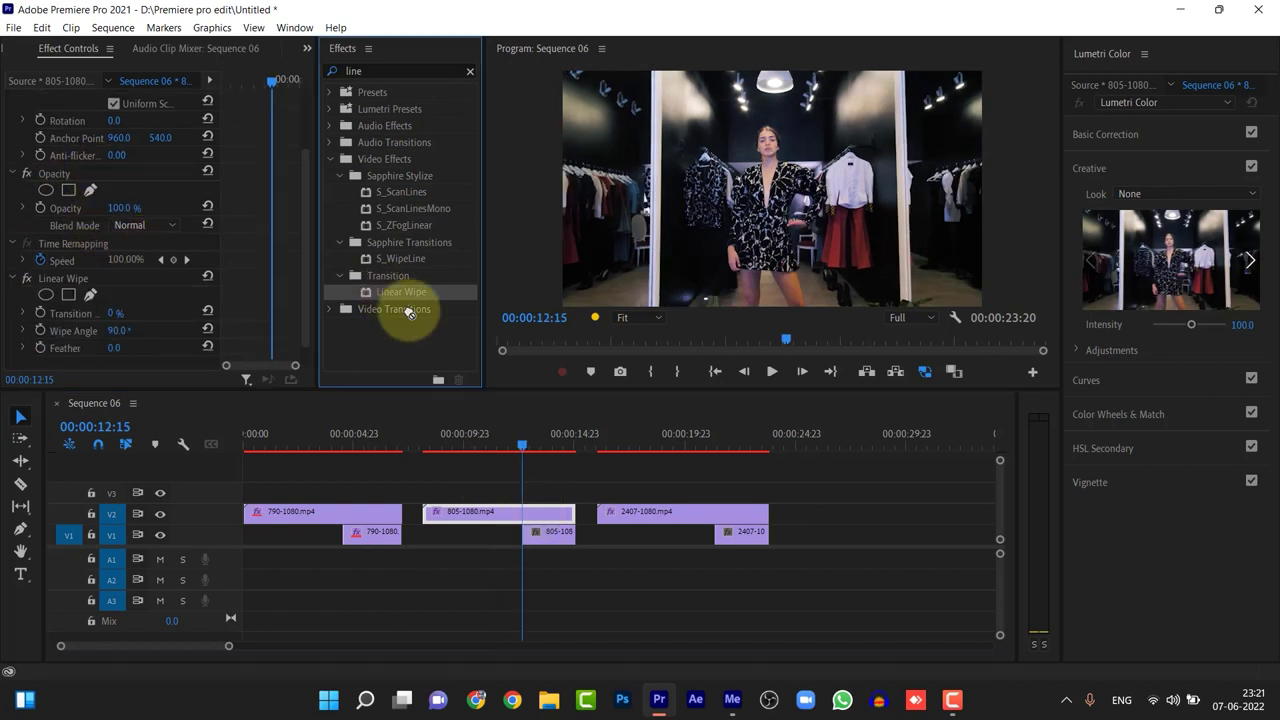
{"action": "scroll", "coordinate": [94, 265], "scroll_direction": "down", "scroll_amount": 1}
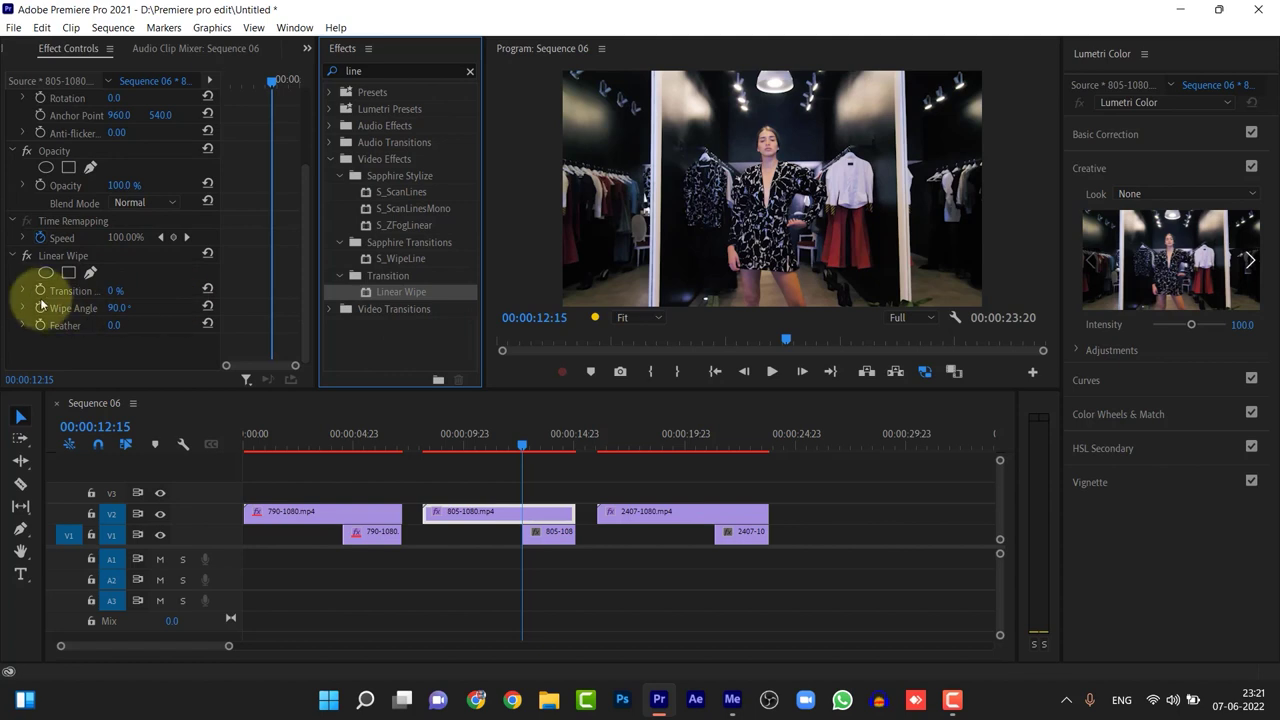
- Keyframe the 805 wipe's Transition Completion from 0% to 100% a little further along
{"action": "left_click", "coordinate": [41, 290]}
{"action": "left_click_drag", "start_coordinate": [521, 441], "coordinate": [541, 449]}
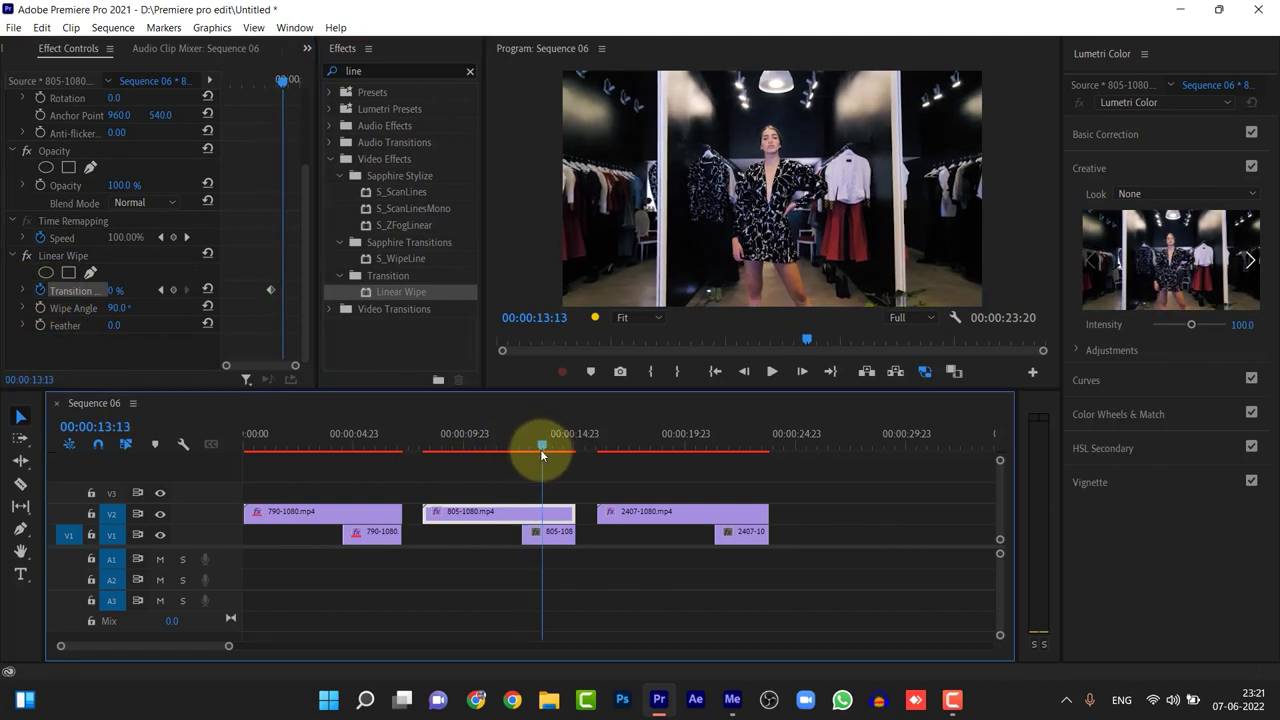
{"action": "left_click", "coordinate": [115, 290]}
{"action": "type", "text": "100"}
{"action": "key", "text": "Return"}
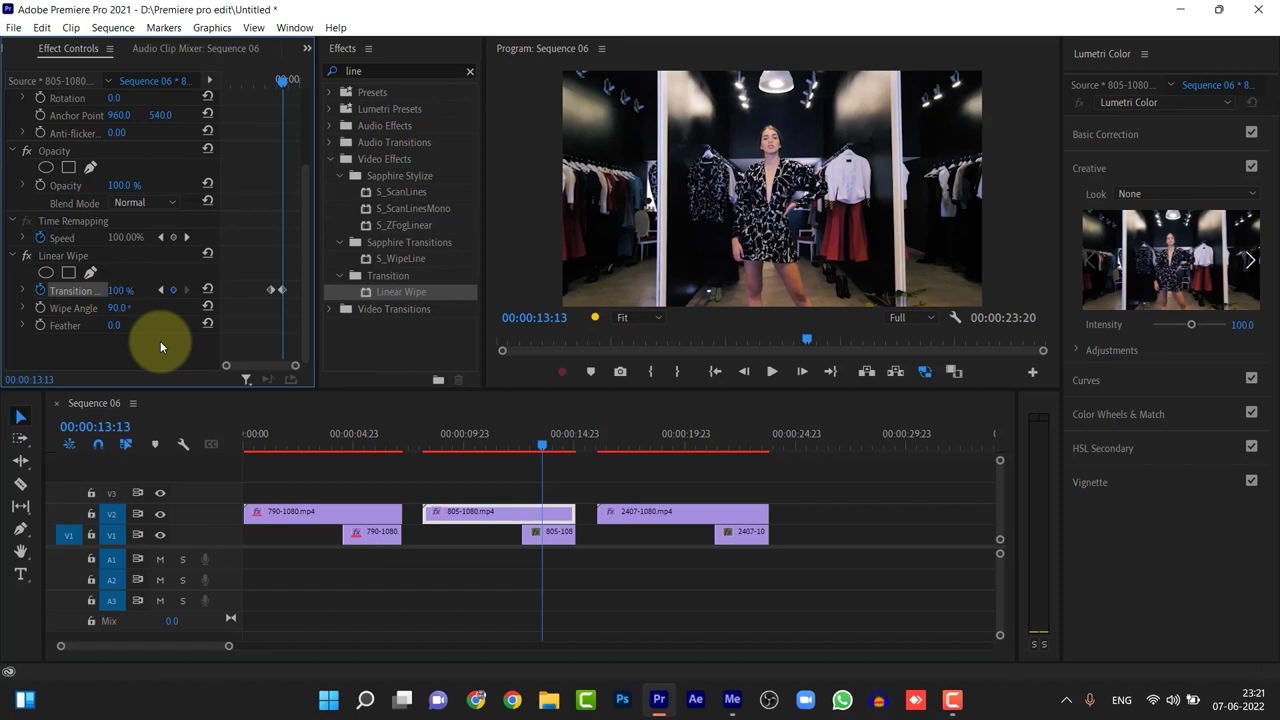
{"action": "left_click", "coordinate": [671, 455]}
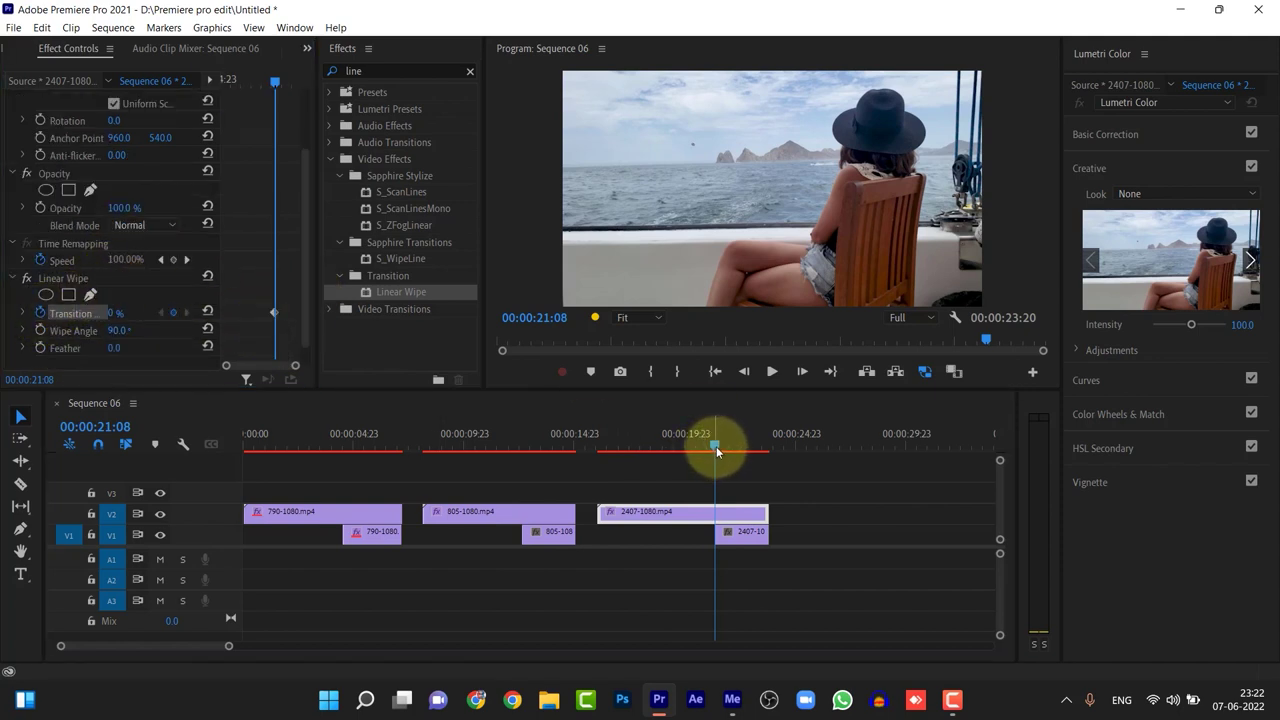
- Scrub the playhead back to the fashion clip
{"action": "left_click_drag", "start_coordinate": [701, 462], "coordinate": [493, 476]}
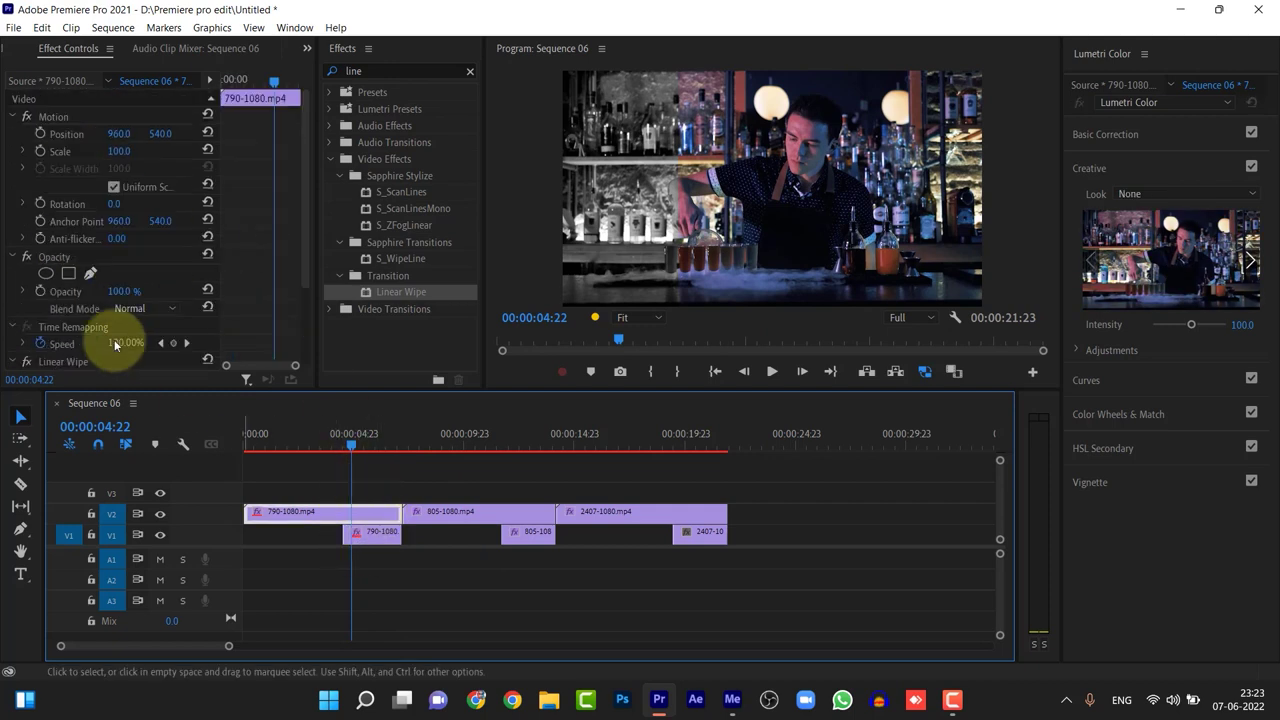
- Drag the bartender wipe's 100% keyframe slightly later, then replay the reveal from before the wipe
{"action": "left_click", "coordinate": [89, 295]}
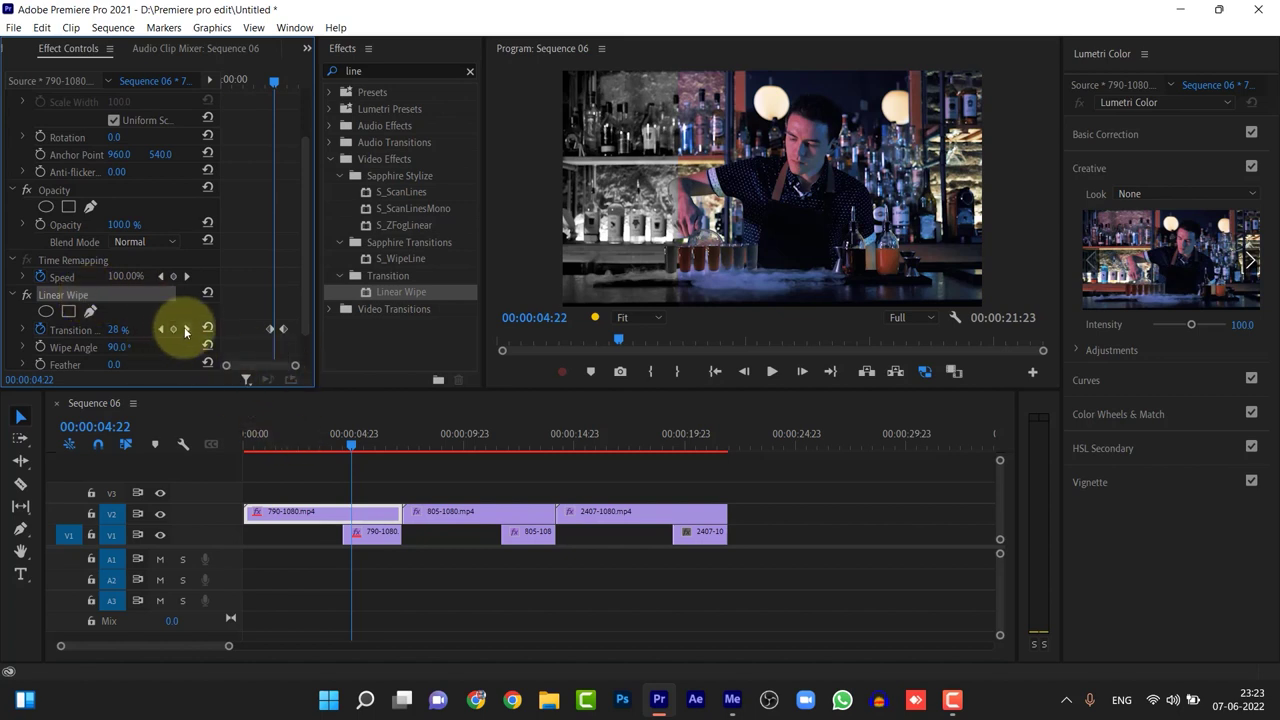
{"action": "left_click_drag", "start_coordinate": [283, 329], "coordinate": [290, 329]}
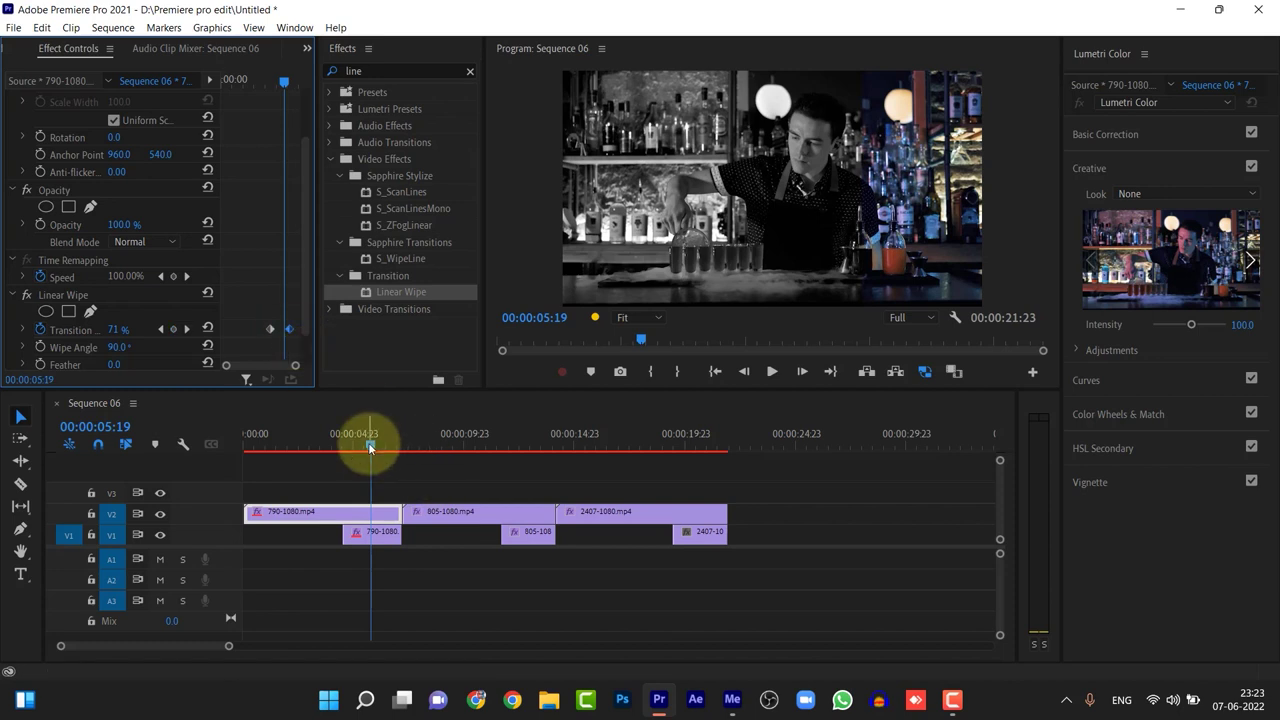
{"action": "left_click_drag", "start_coordinate": [342, 450], "coordinate": [327, 456]}
{"action": "key", "text": "space"}
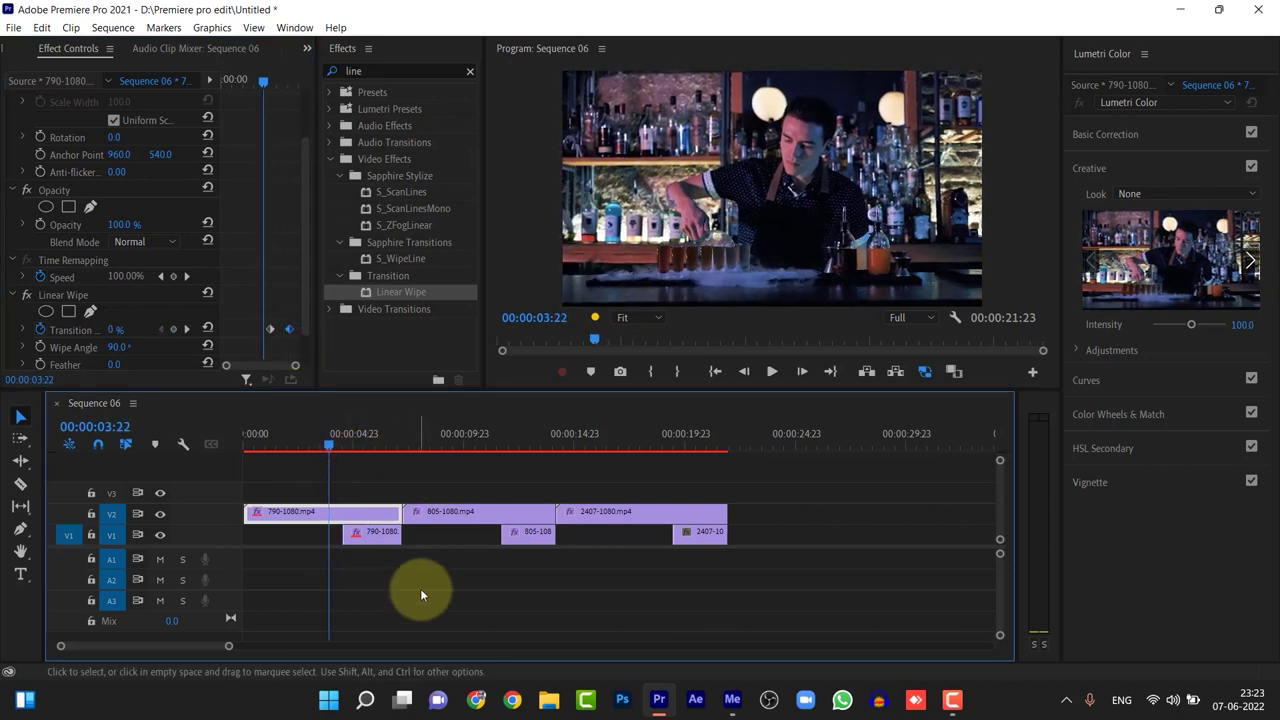